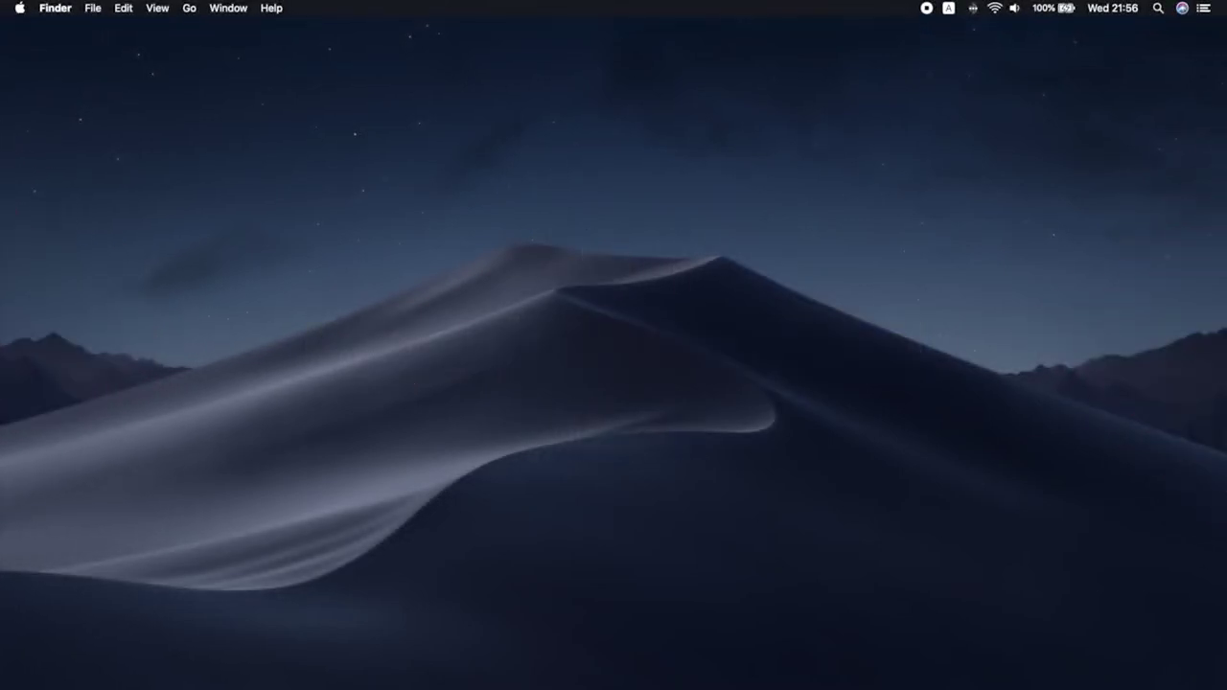
Launch Mail from the Applications folder in Finder
click(189, 8)
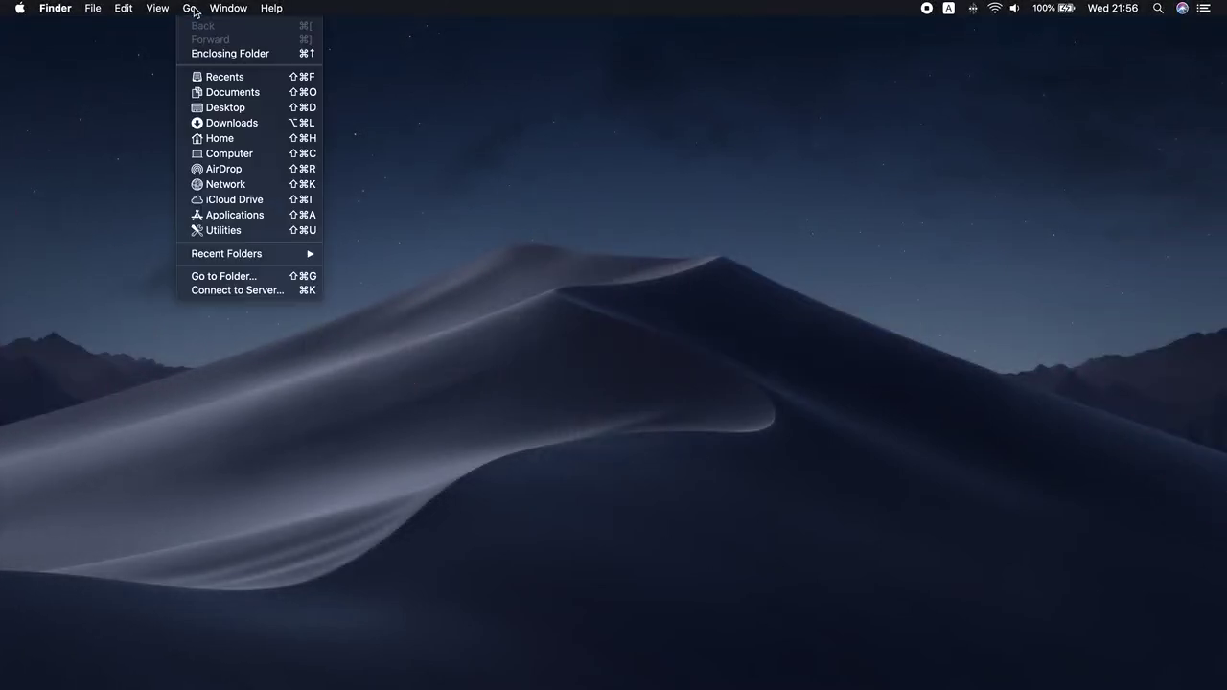
click(242, 218)
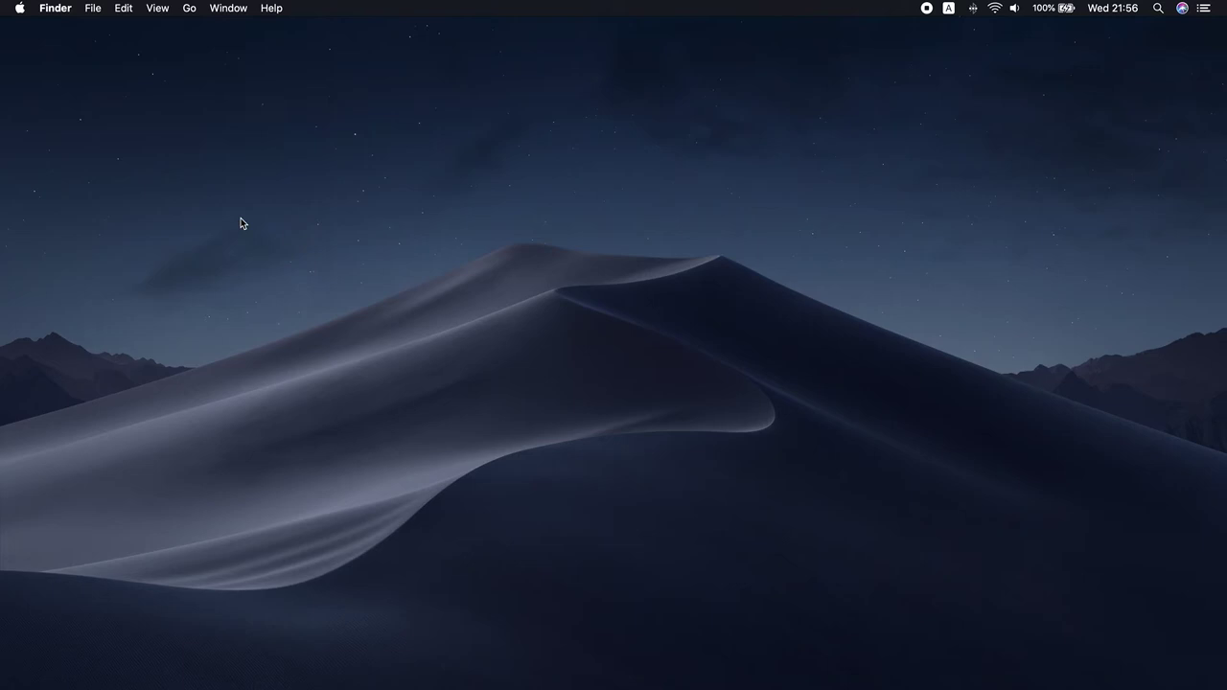
double_click(719, 278)
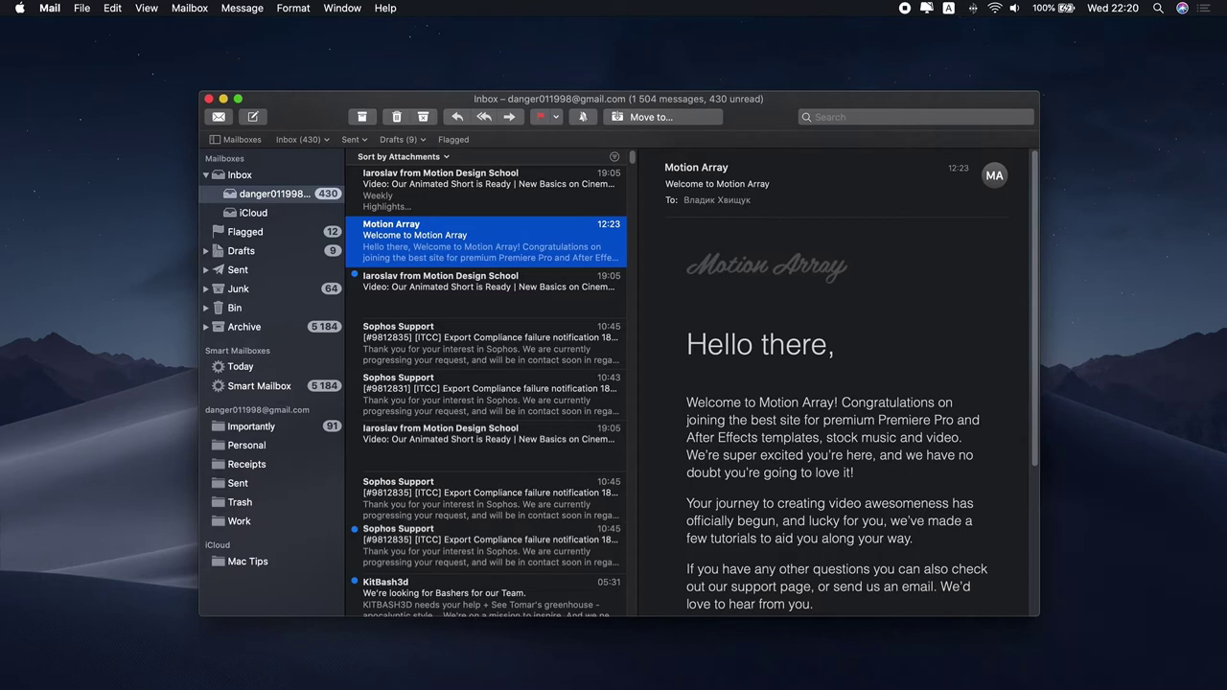
Remove the unused Game Center account from Internet Accounts via Mail > Accounts
click(59, 9)
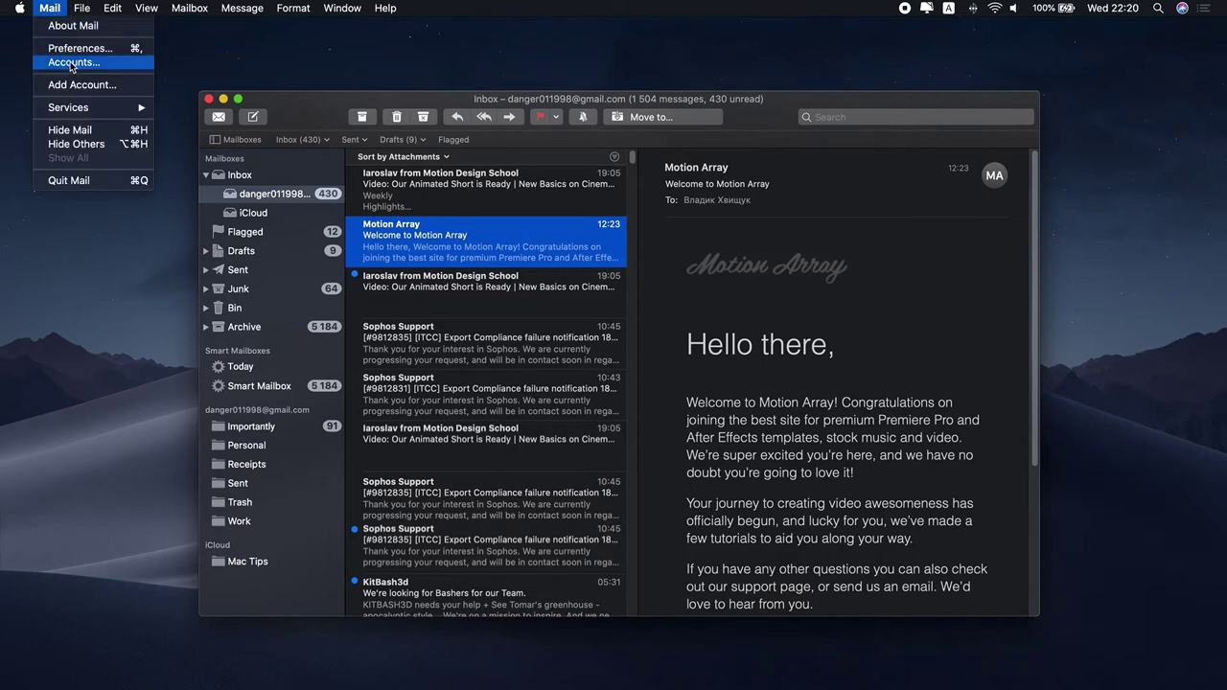
click(71, 63)
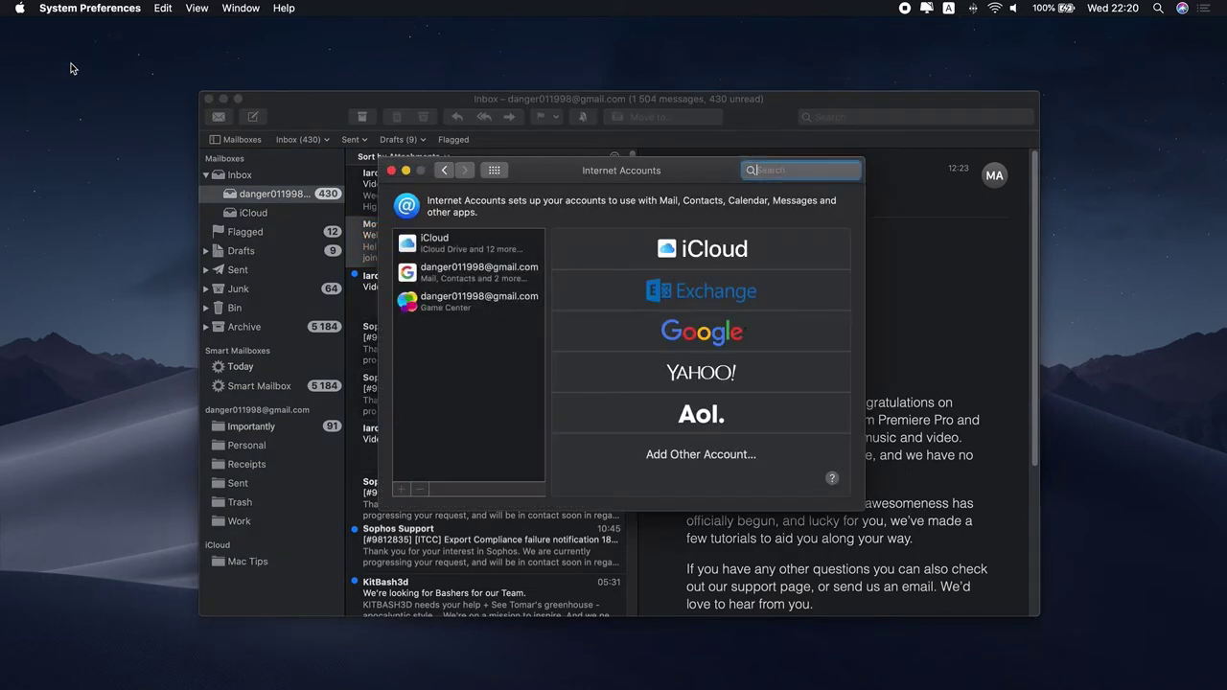
click(497, 318)
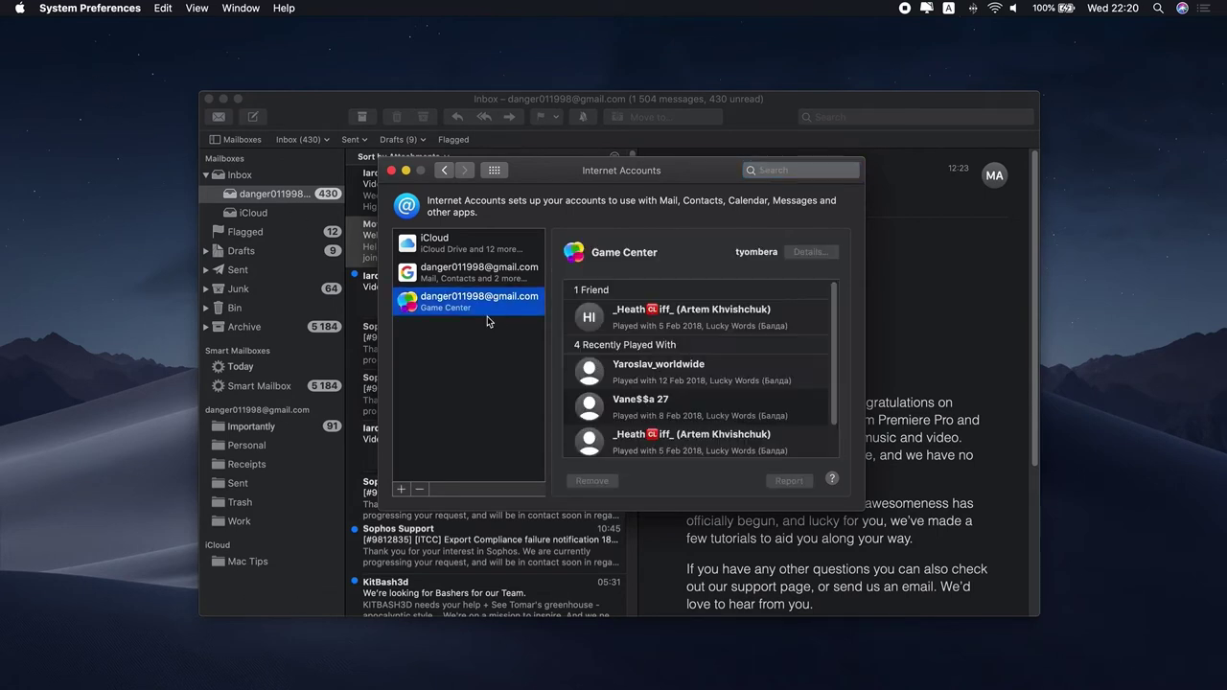
click(422, 490)
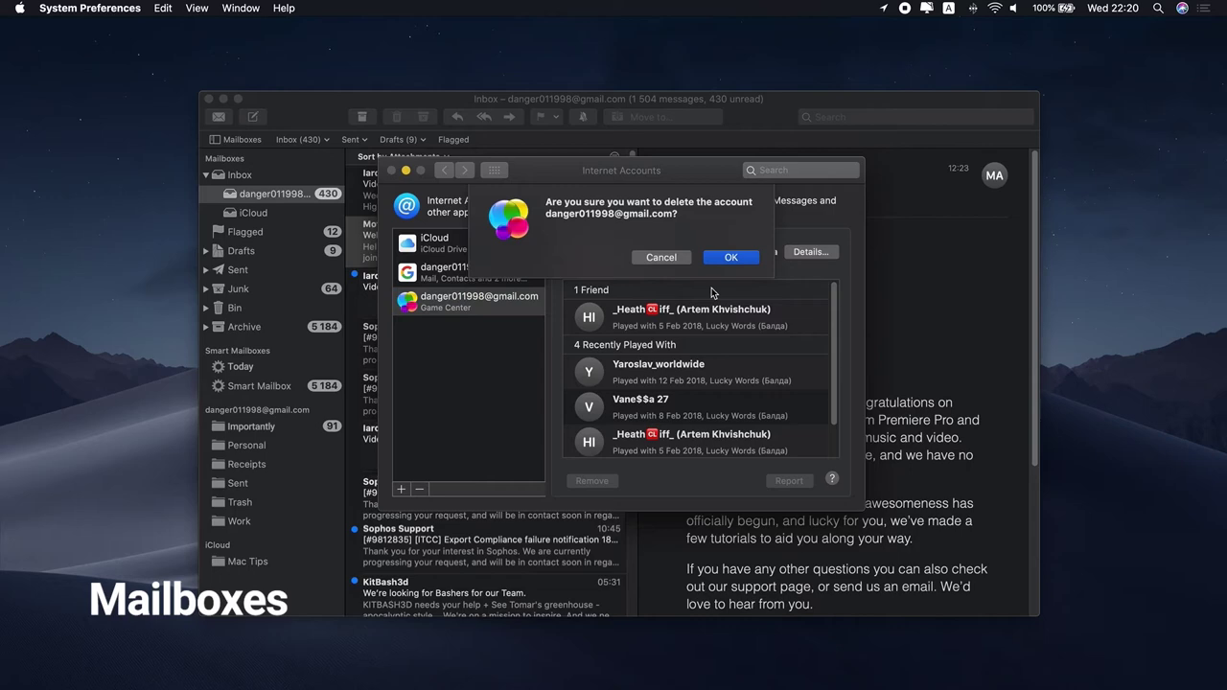
click(745, 257)
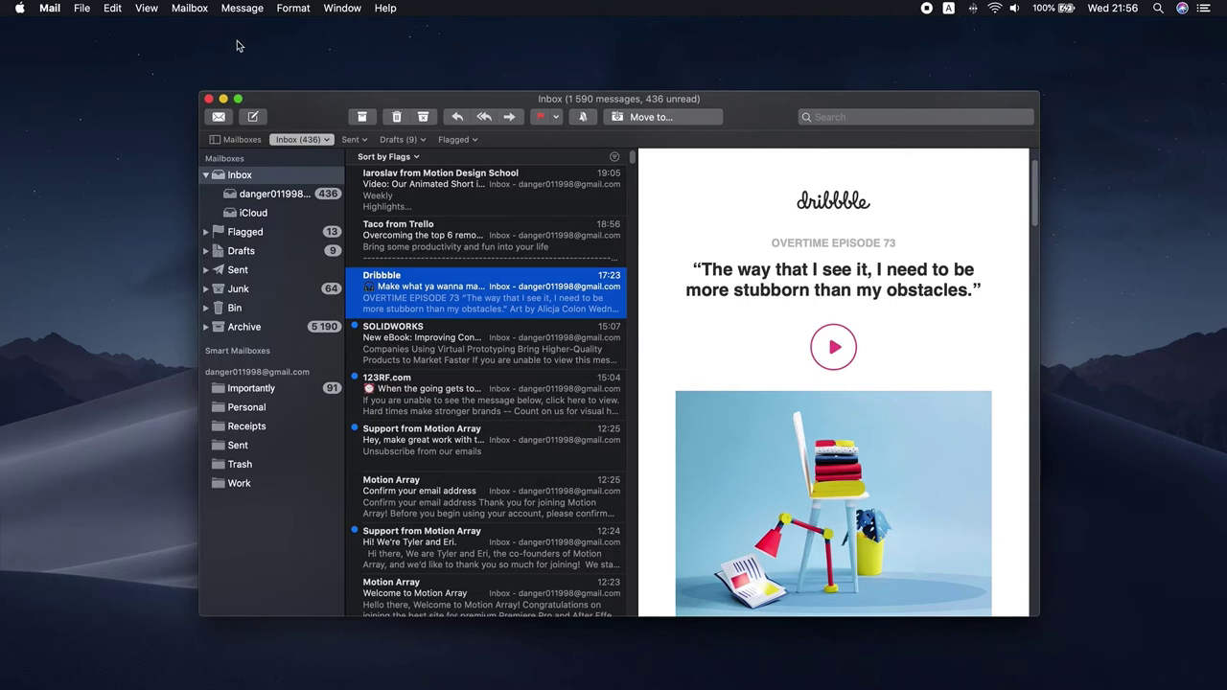
Create a new mailbox named 'Mac Tips' under iCloud
click(203, 6)
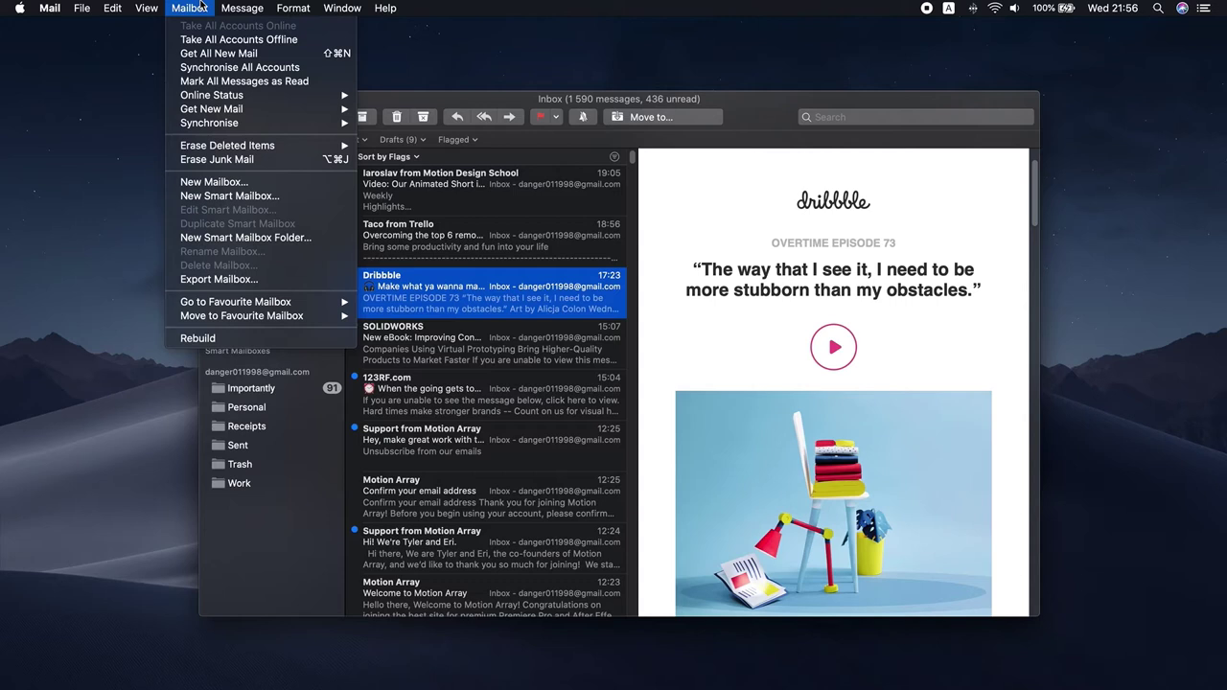
click(230, 181)
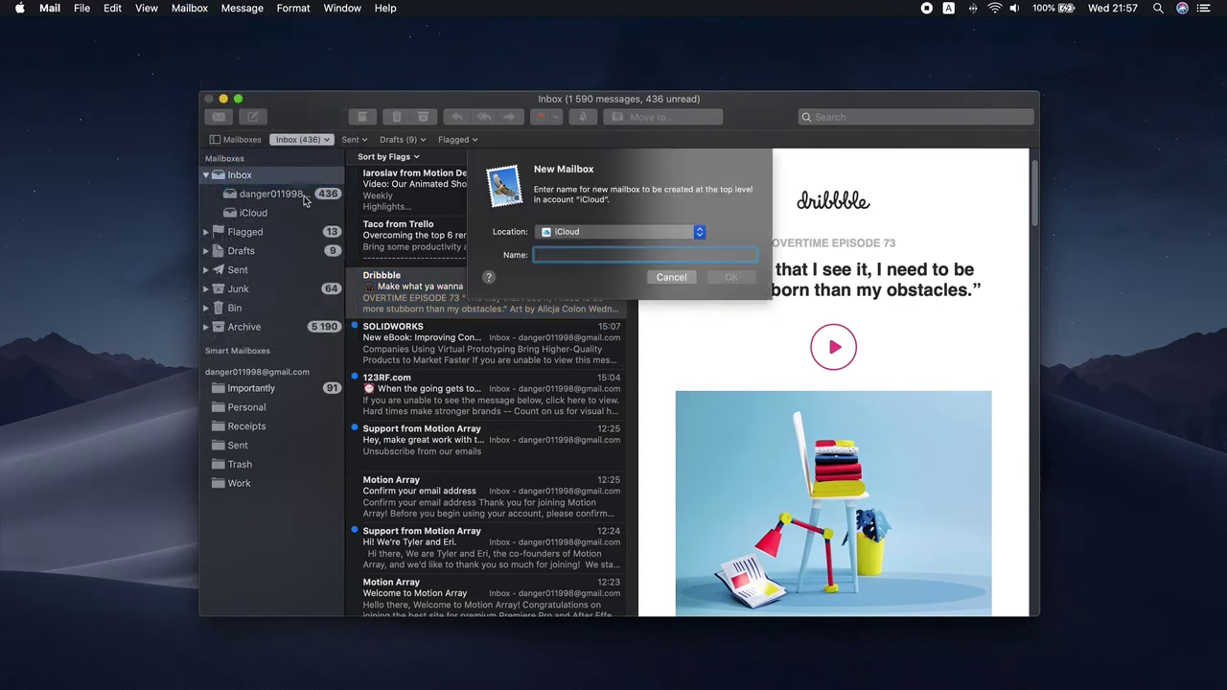
text(Mac Ti)
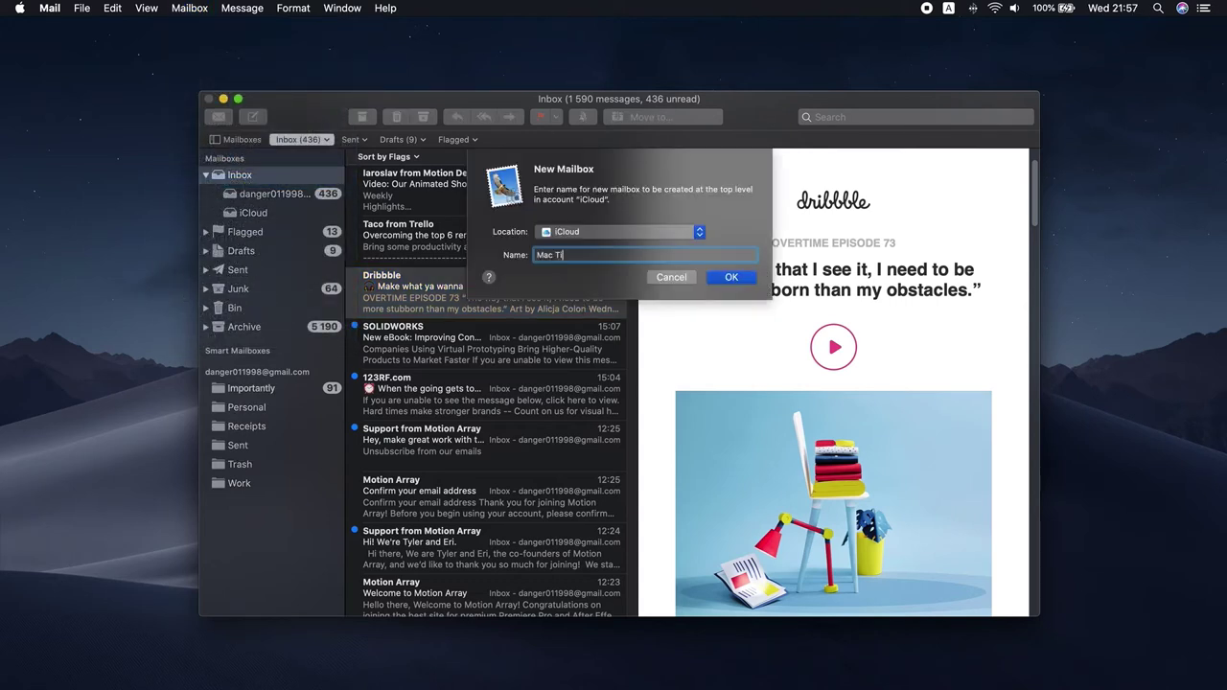
text(ps)
click(741, 276)
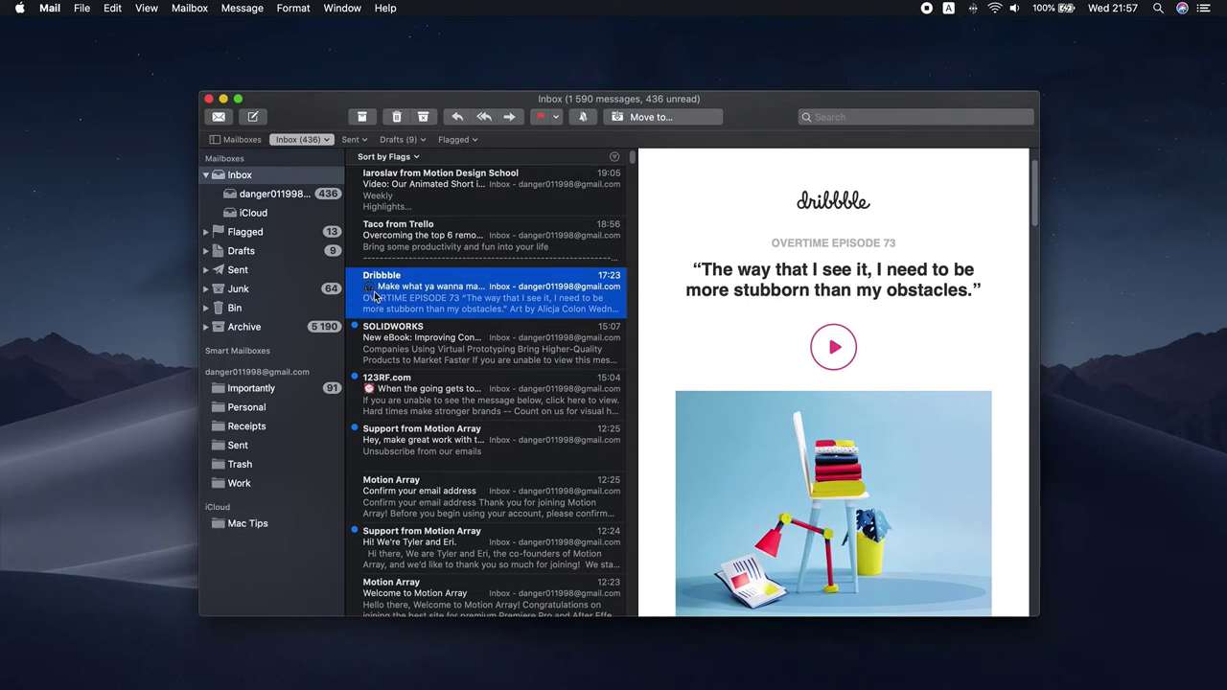
Move the Dribbble and SOLIDWORKS messages into Mac Tips and open that mailbox
drag(420, 298, 276, 522)
drag(404, 285, 281, 526)
click(252, 526)
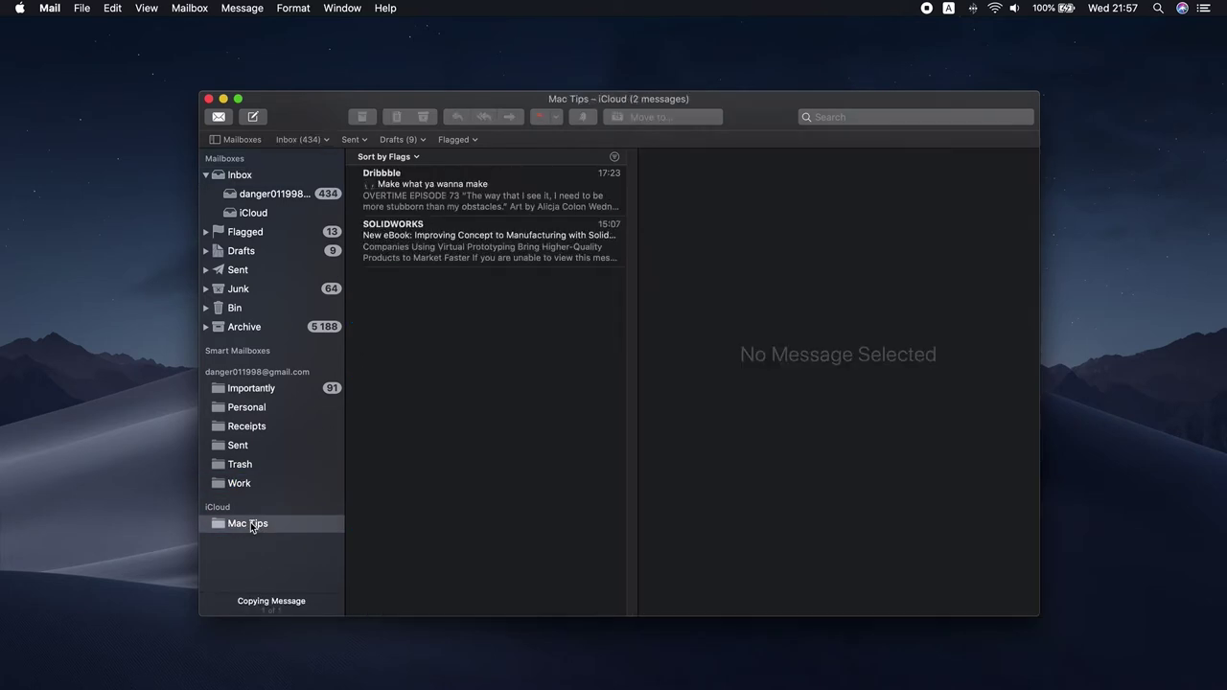
Delete the Dribbble and SOLIDWORKS messages from Mac Tips
right_click(445, 190)
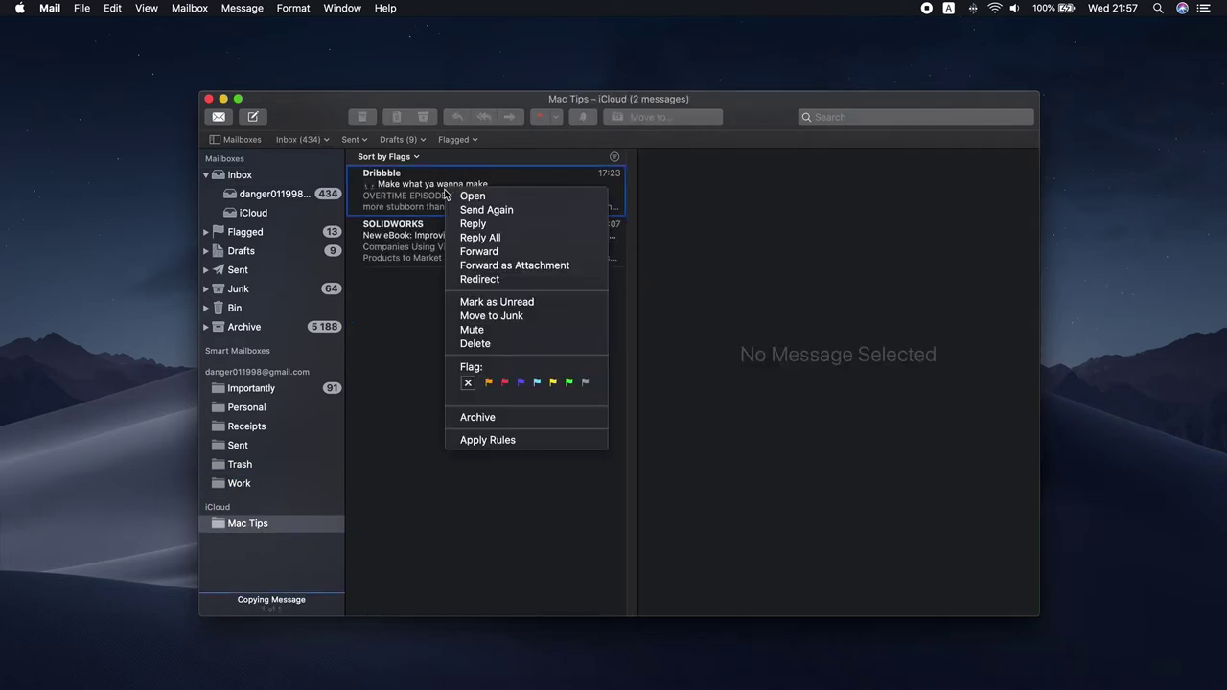
click(479, 343)
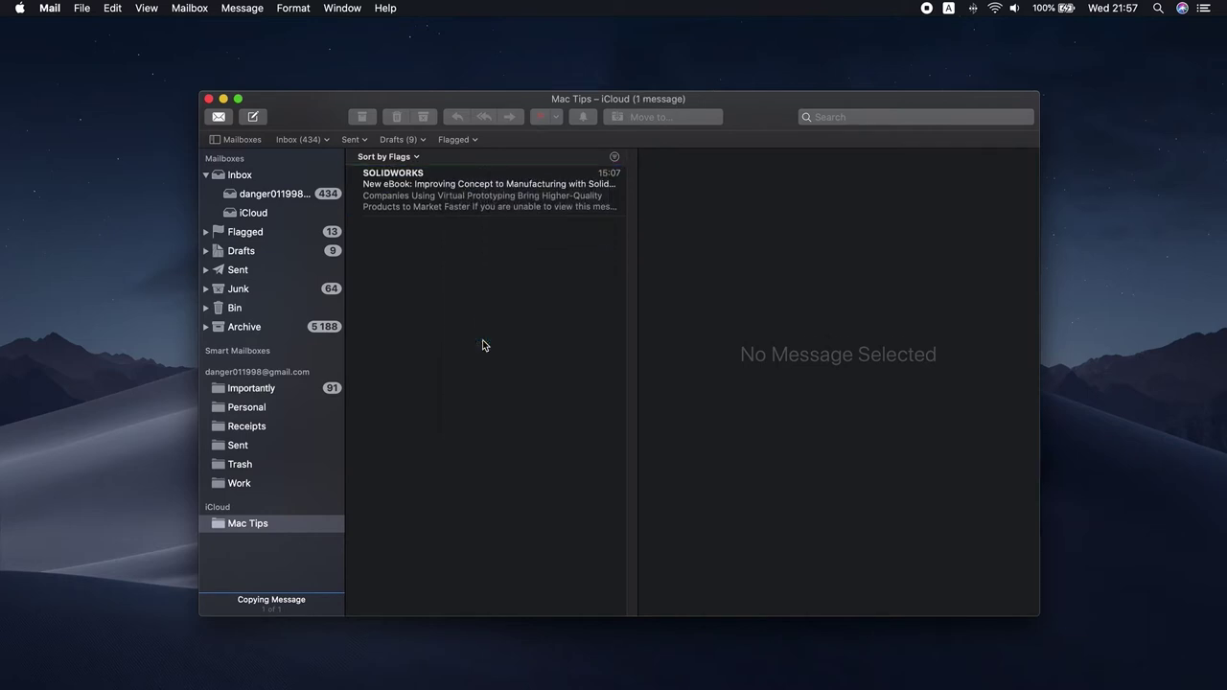
right_click(466, 198)
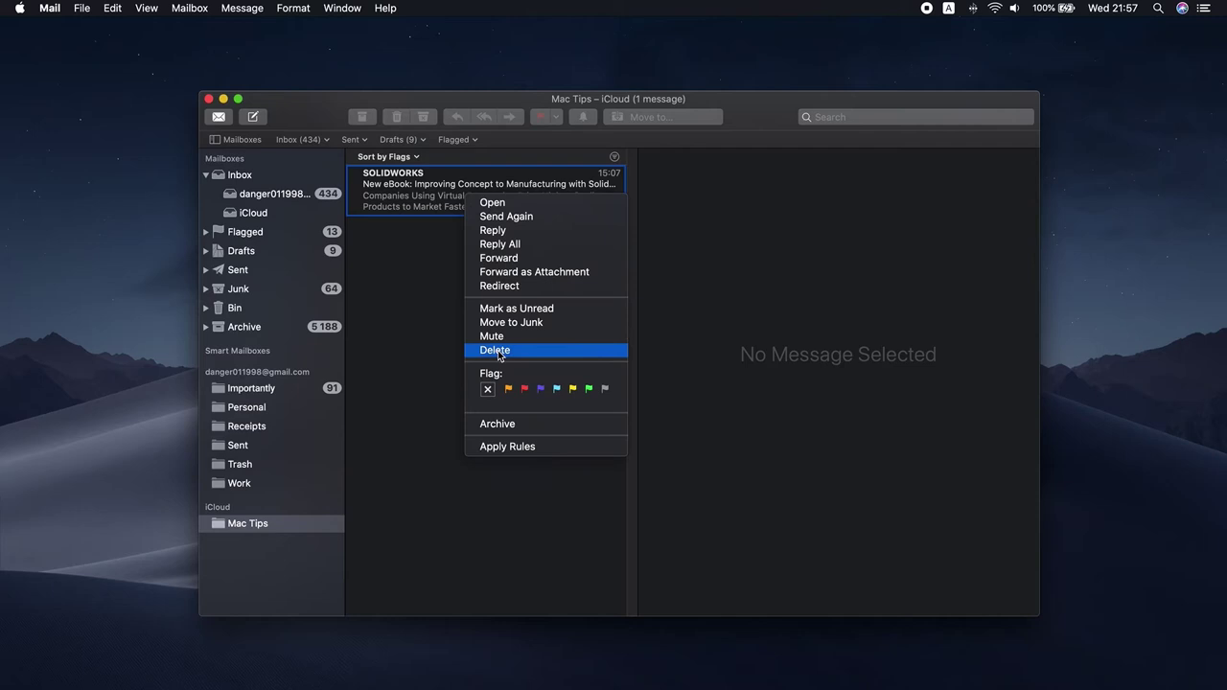
click(498, 350)
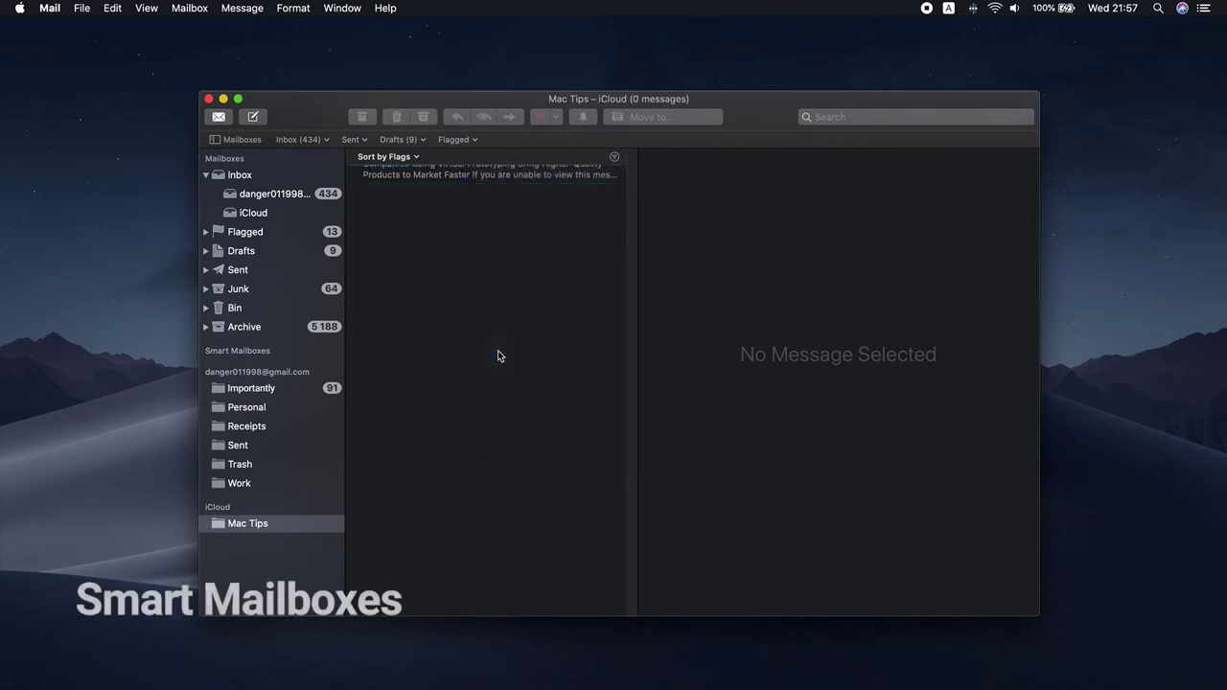
Switch to the Gmail account's inbox in the sidebar
click(267, 194)
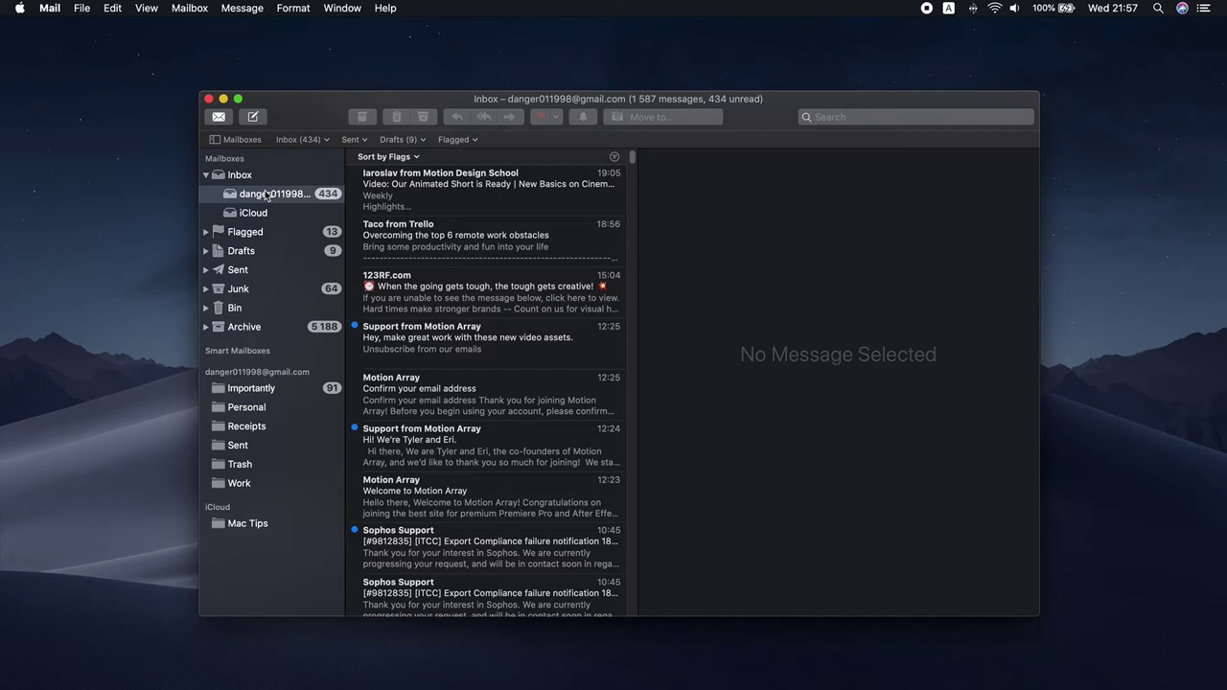
Create a smart mailbox with two conditions matching Apple's no-reply sender address
click(190, 10)
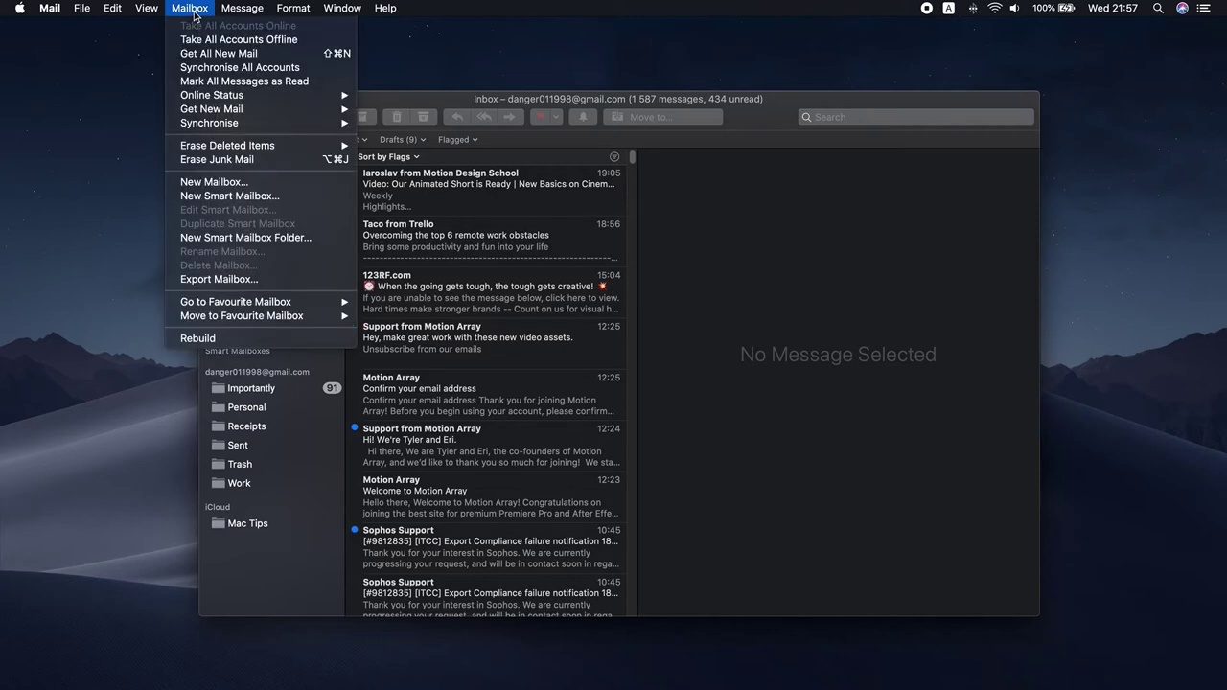
click(235, 197)
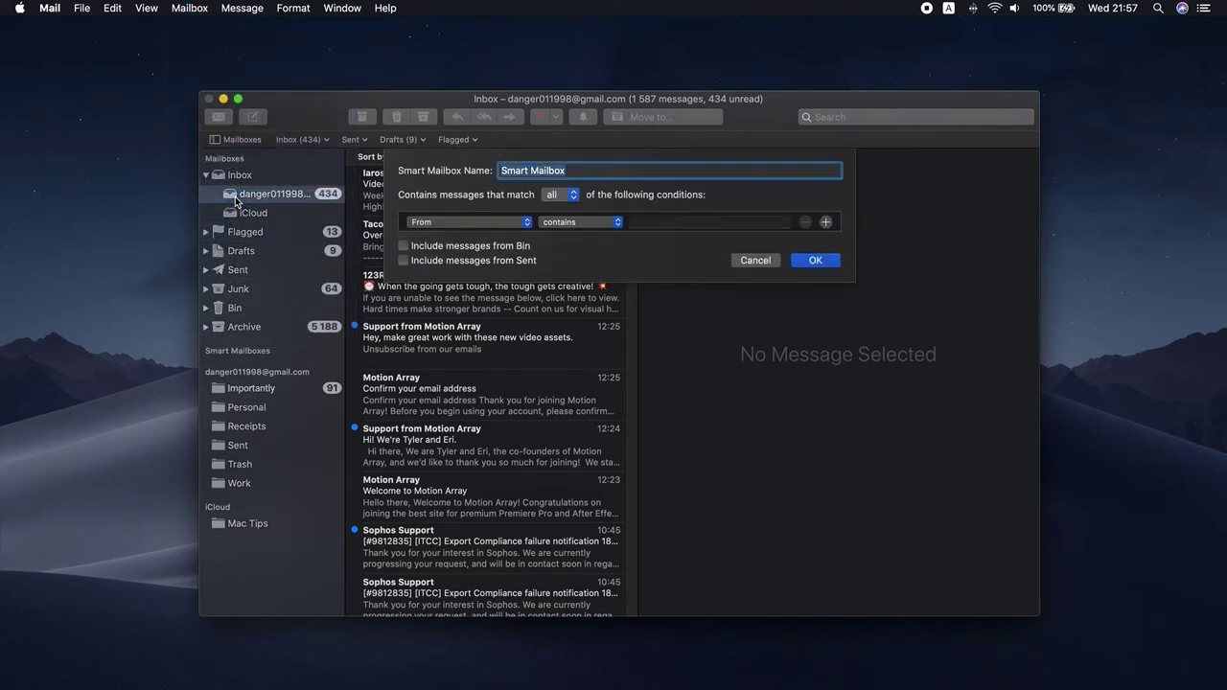
click(639, 229)
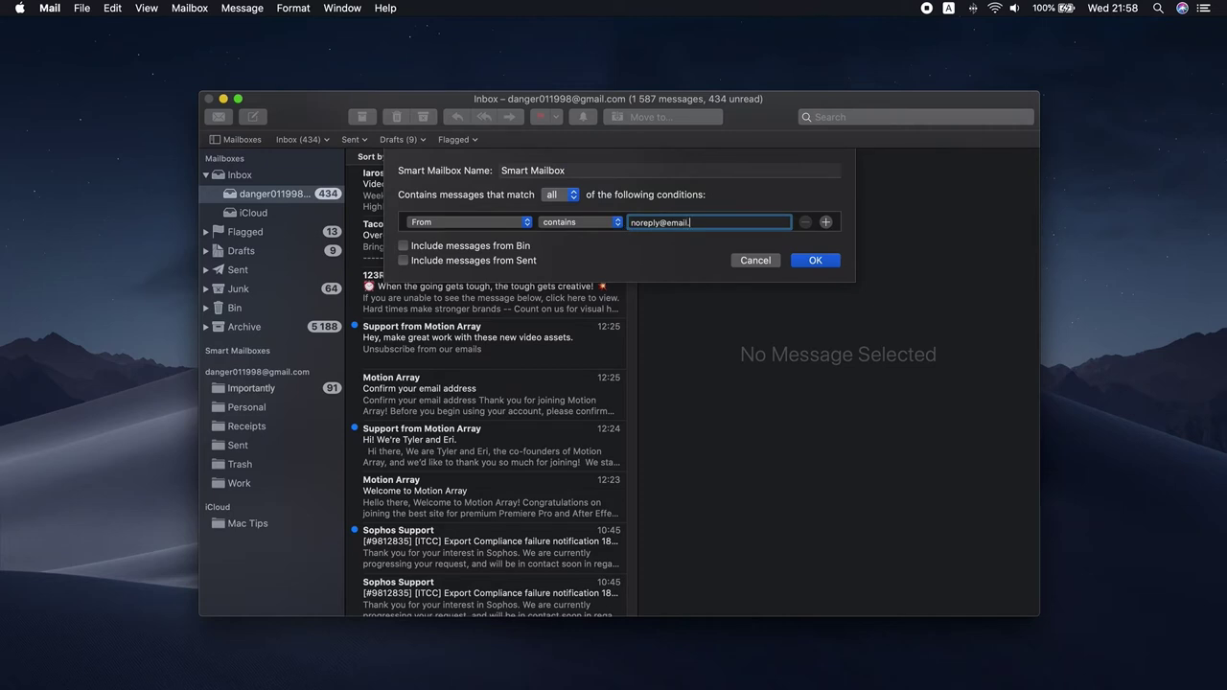
key(super+a)
key(super+c)
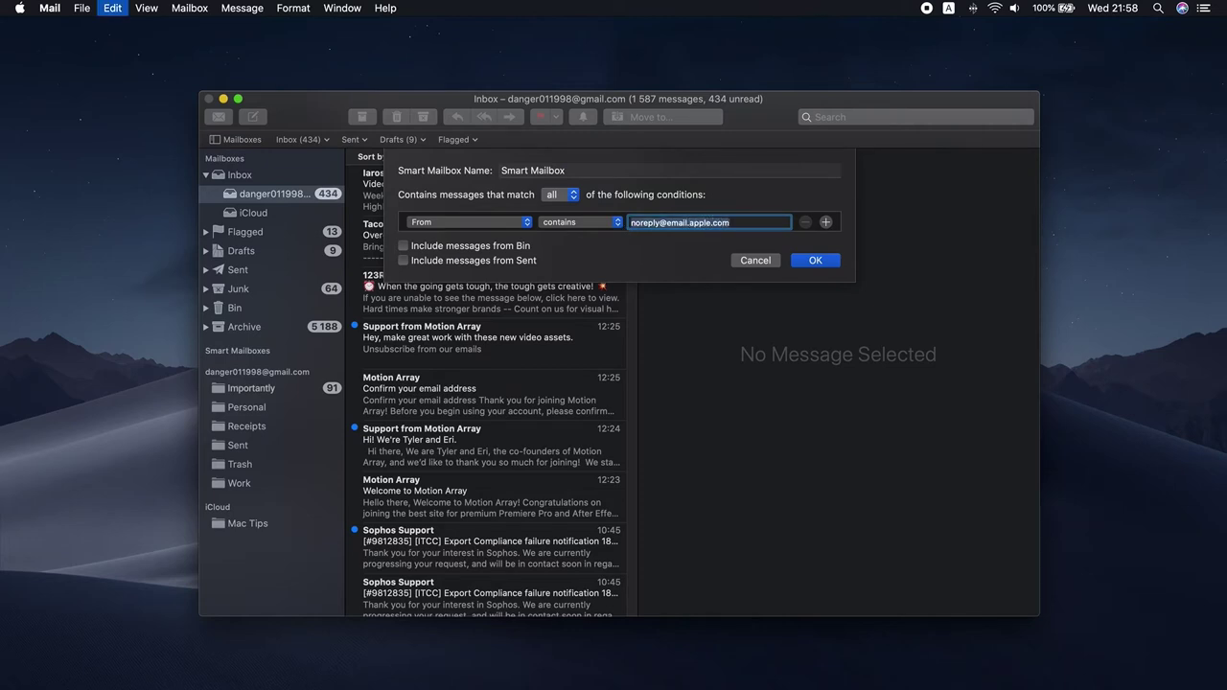
click(827, 222)
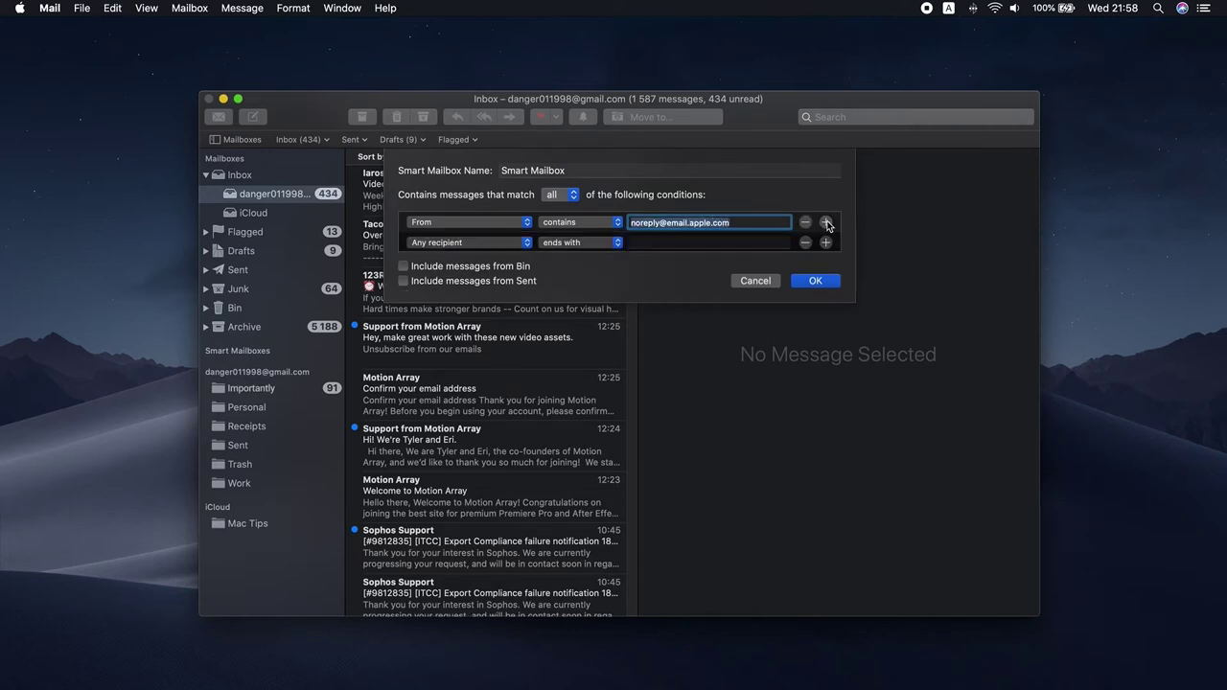
click(700, 243)
key(super+v)
click(479, 243)
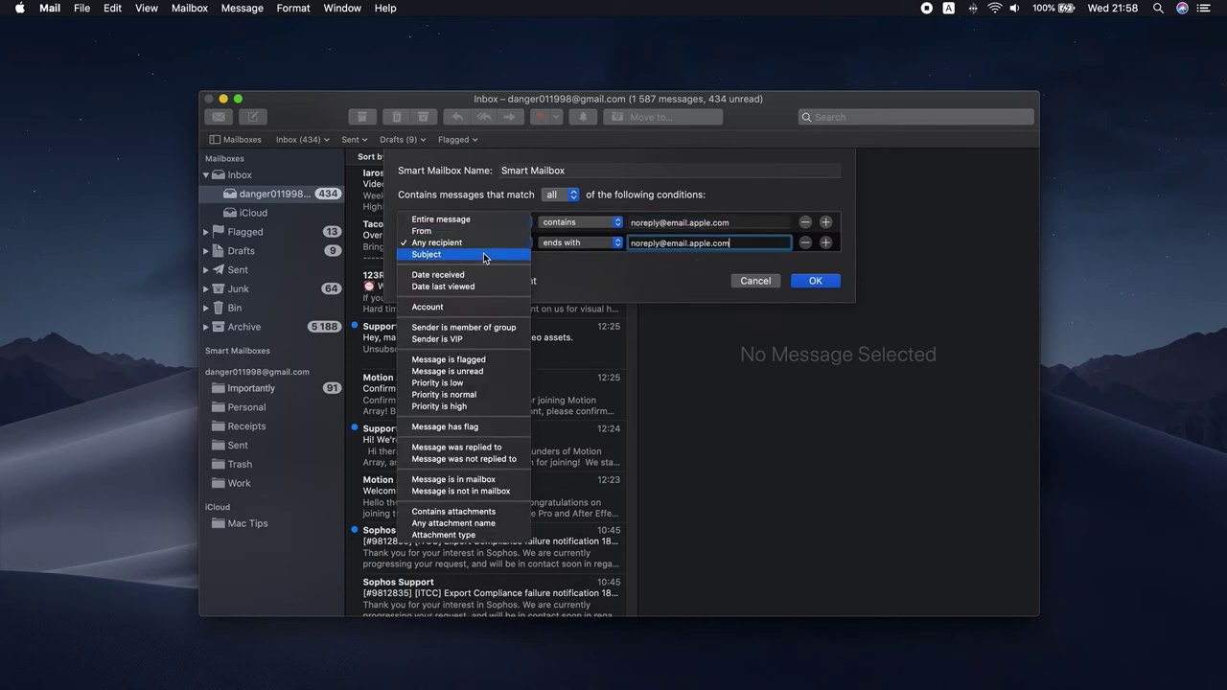
click(446, 327)
click(814, 281)
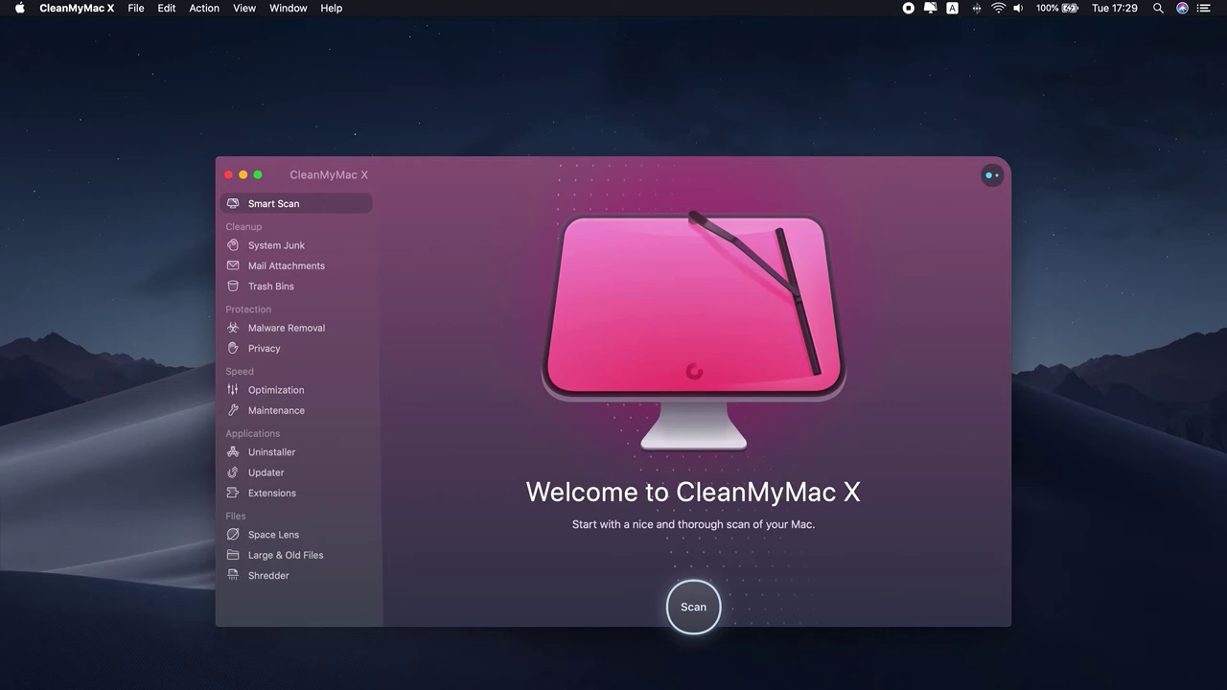
Scan for and clean 1,09 GB of Mail attachments in CleanMyMac X, then close it
click(313, 266)
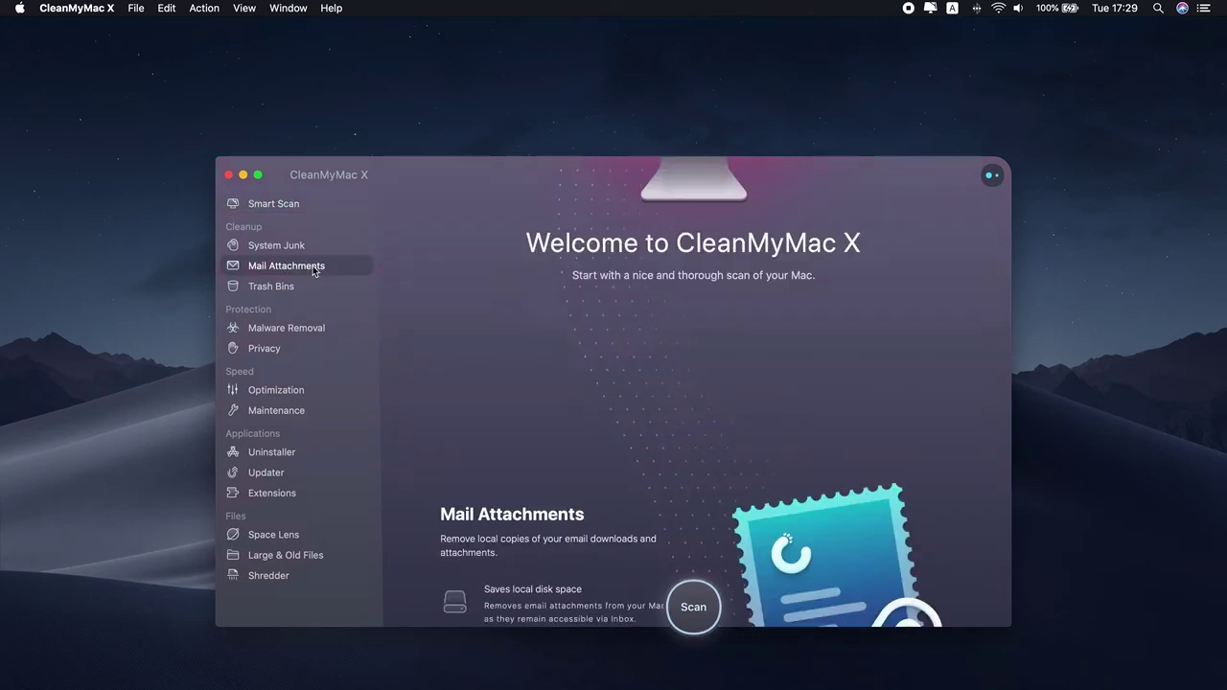
click(700, 606)
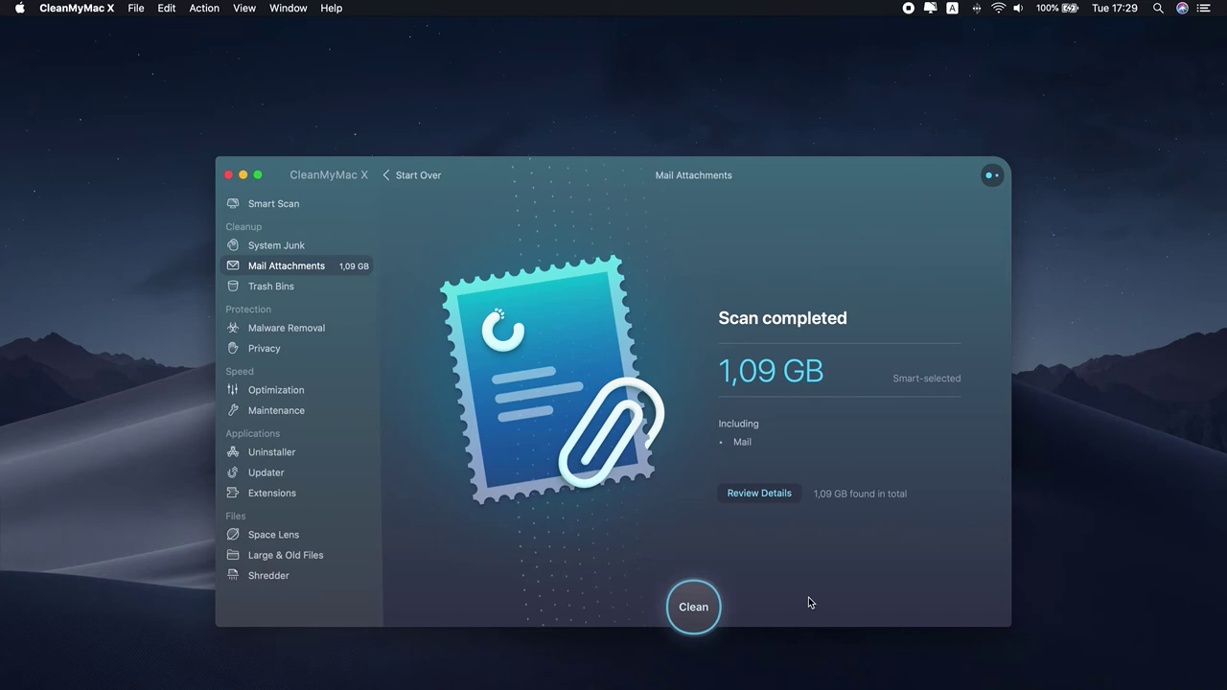
click(772, 494)
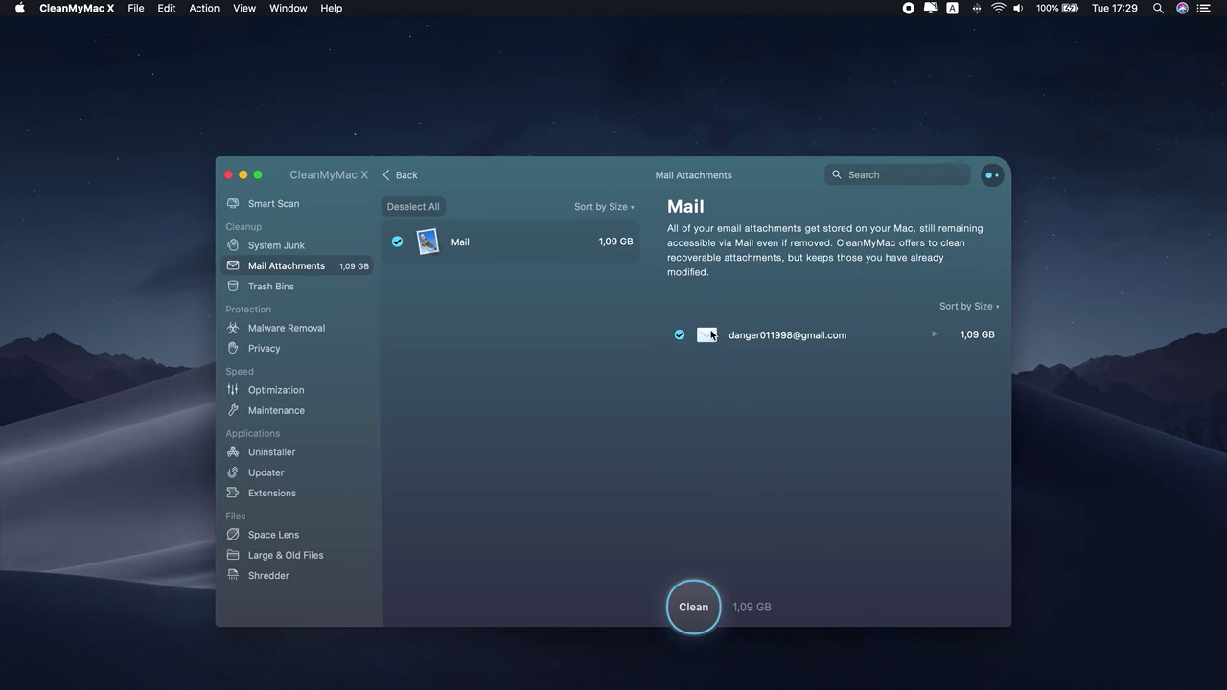
click(702, 586)
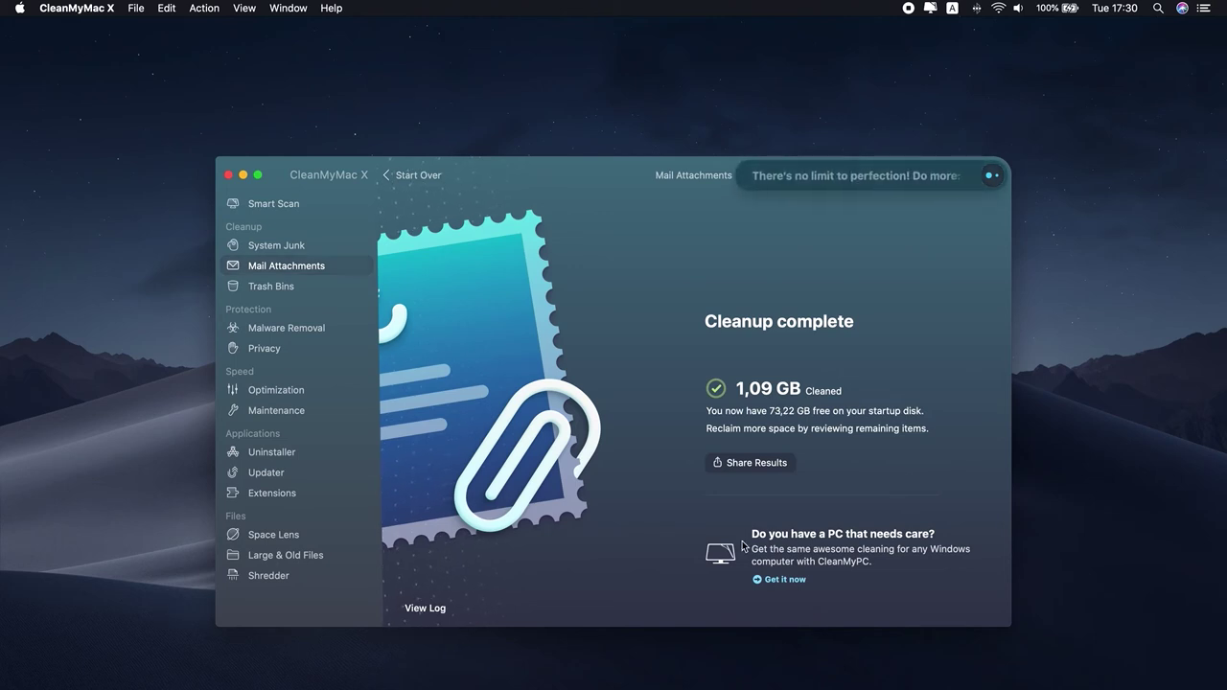
click(228, 175)
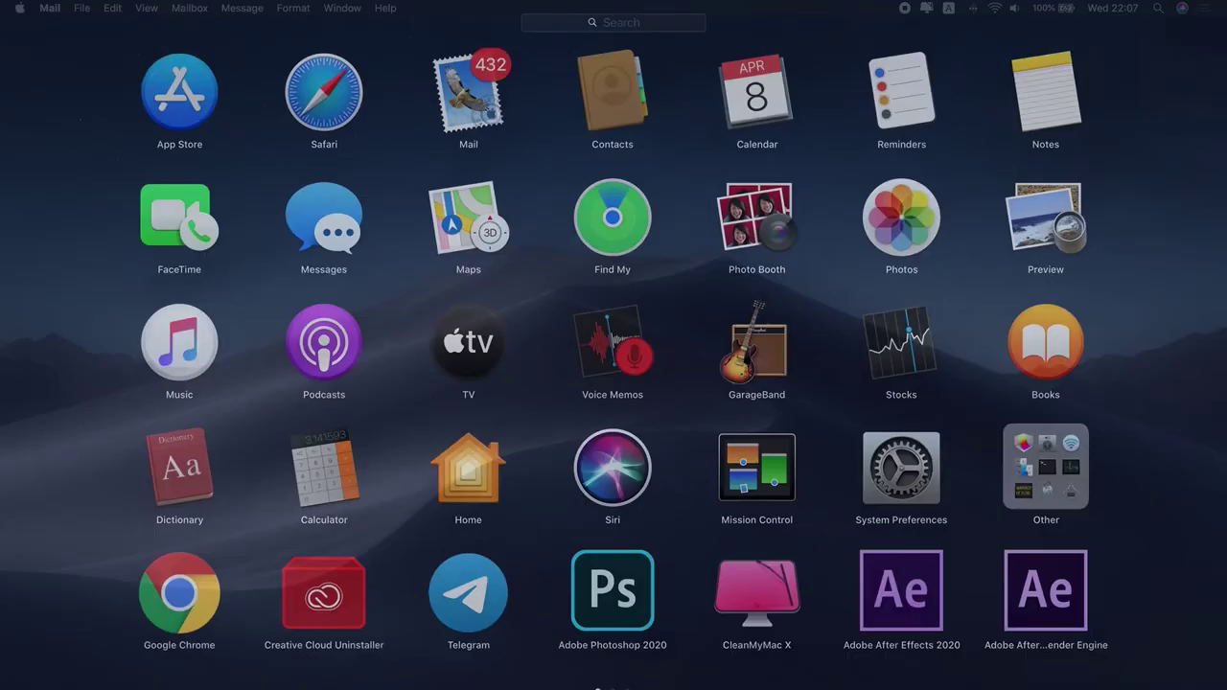
Reopen Mail from Launchpad and sort the inbox by attachments
key(F4)
click(493, 128)
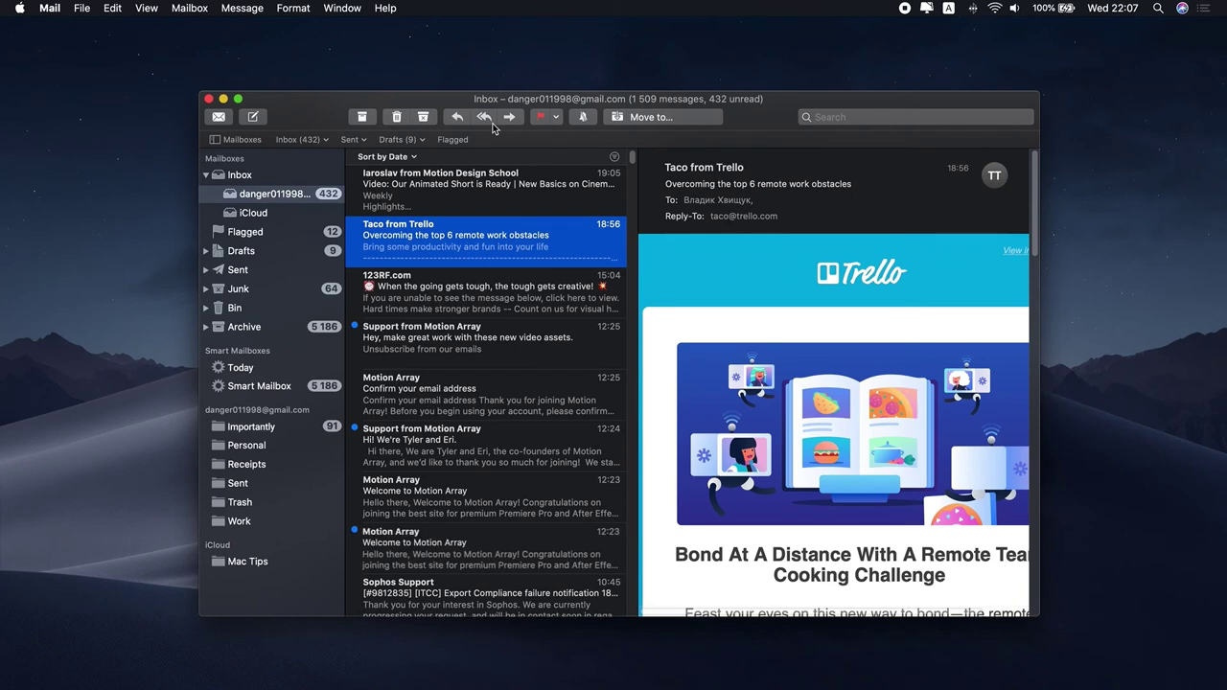
click(146, 8)
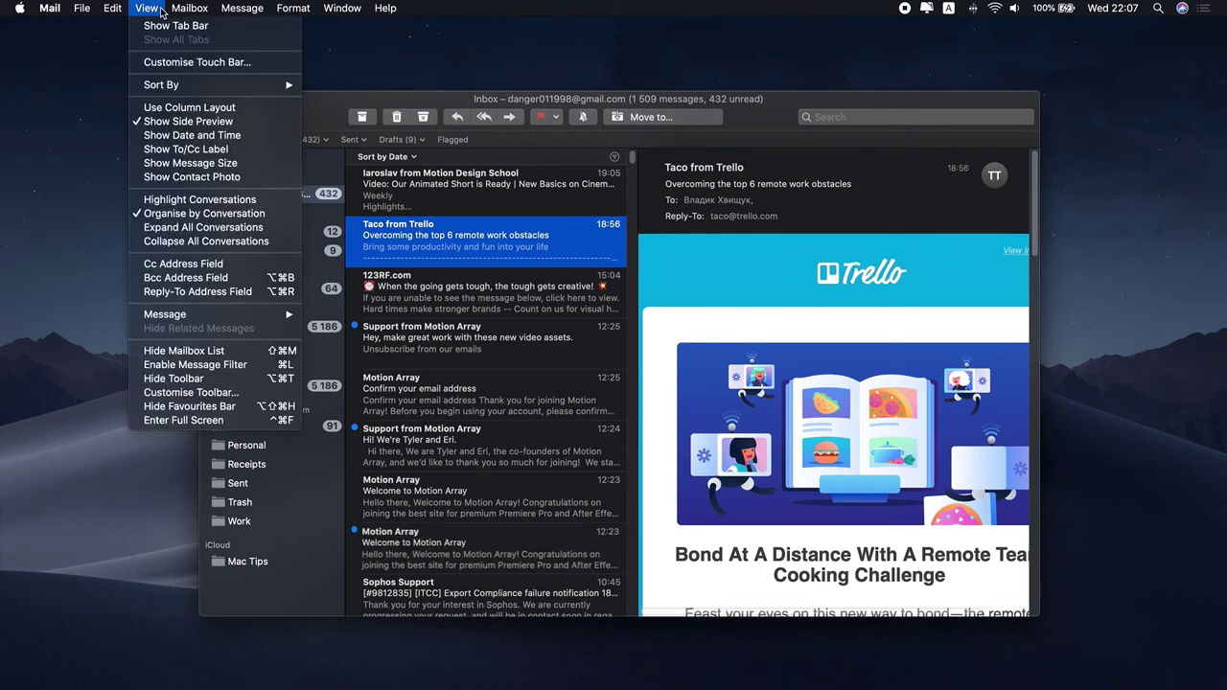
mouse_move(179, 89)
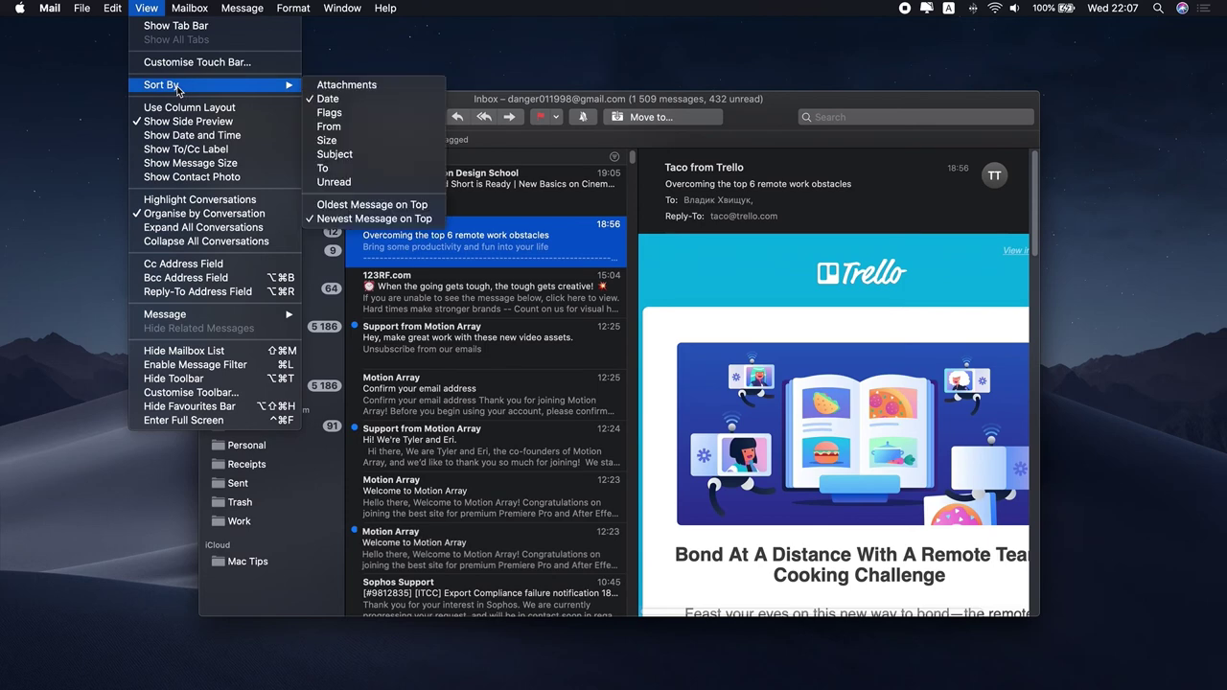
click(336, 88)
Select the 123RF, email-confirmation and Motion Array support messages and remove their attachments
shift+click(456, 288)
shift+click(455, 337)
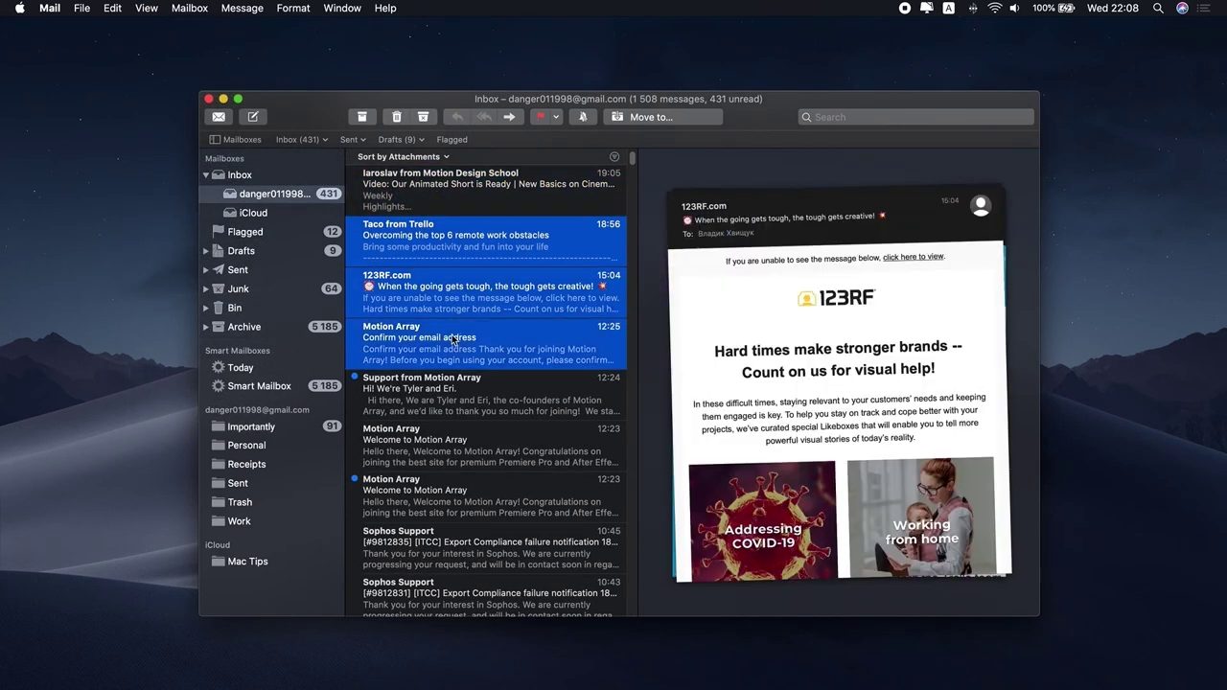
shift+click(456, 378)
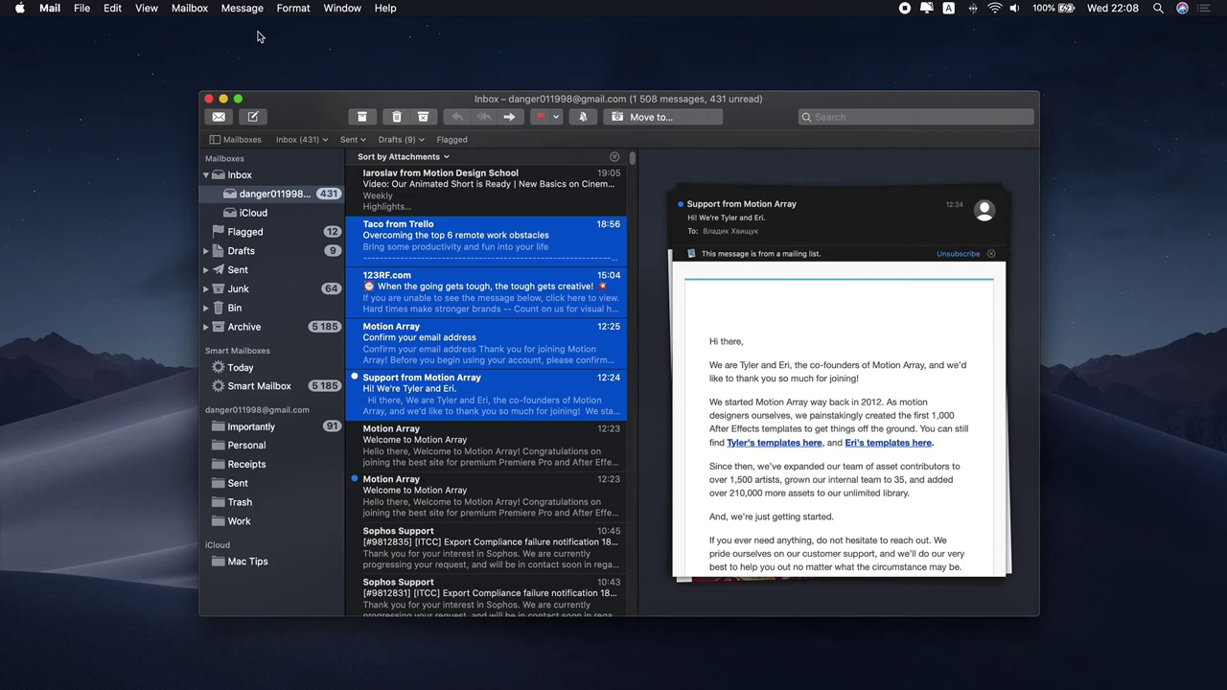
click(242, 8)
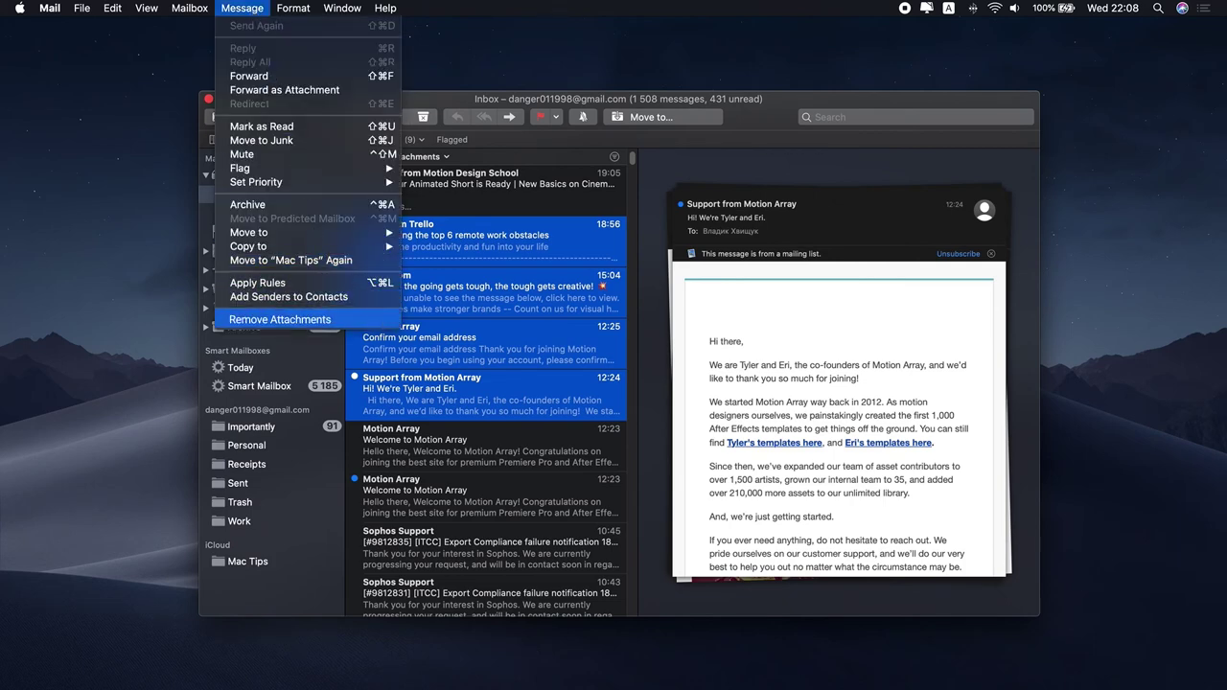
click(280, 320)
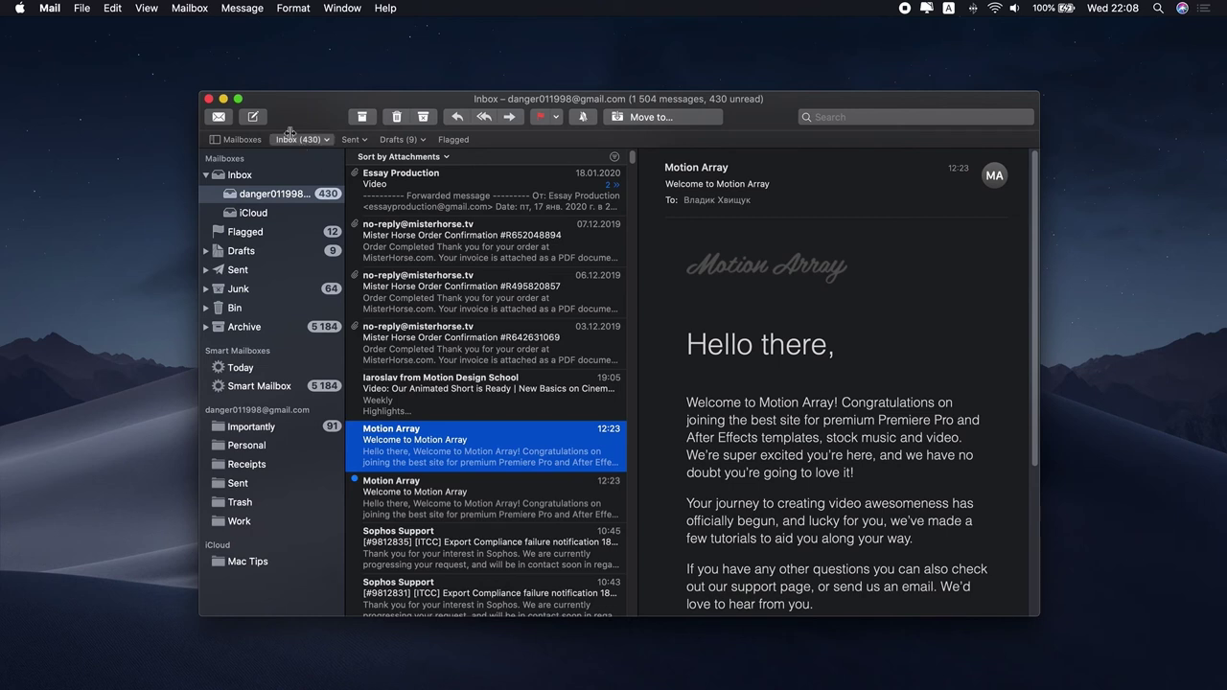
Close the Mail window and return to the desktop
click(209, 99)
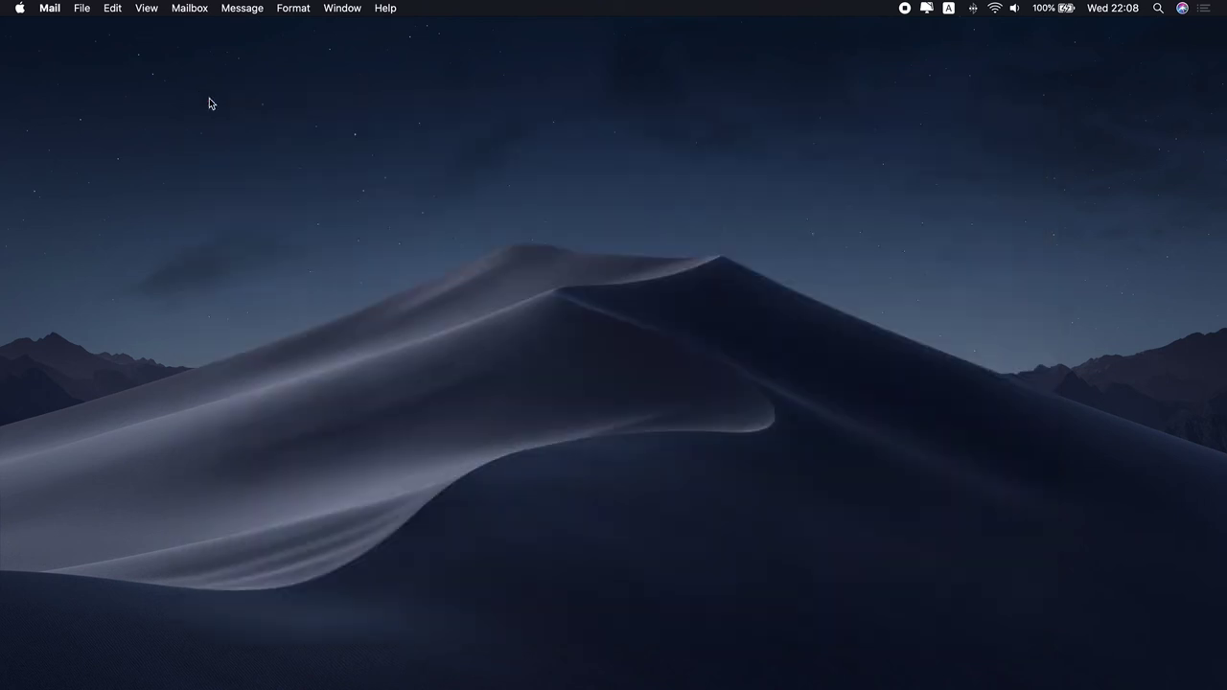
click(472, 230)
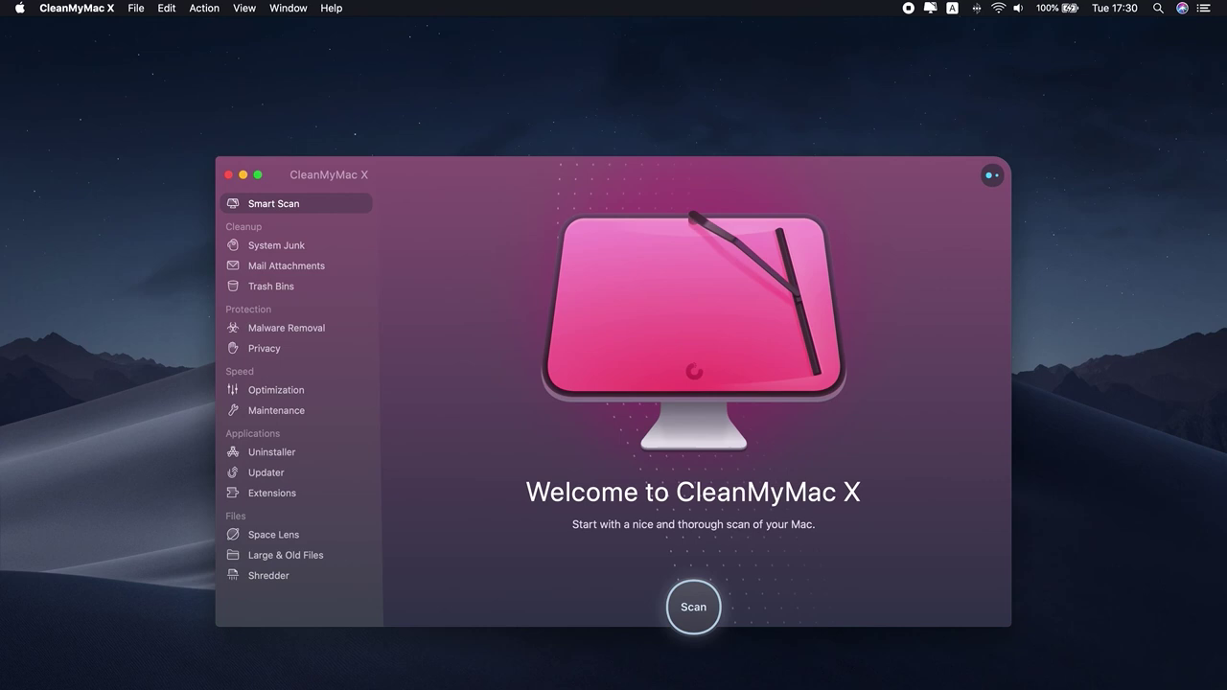
Run the Speed Up Mail task from CleanMyMac X's full Maintenance task list
click(275, 417)
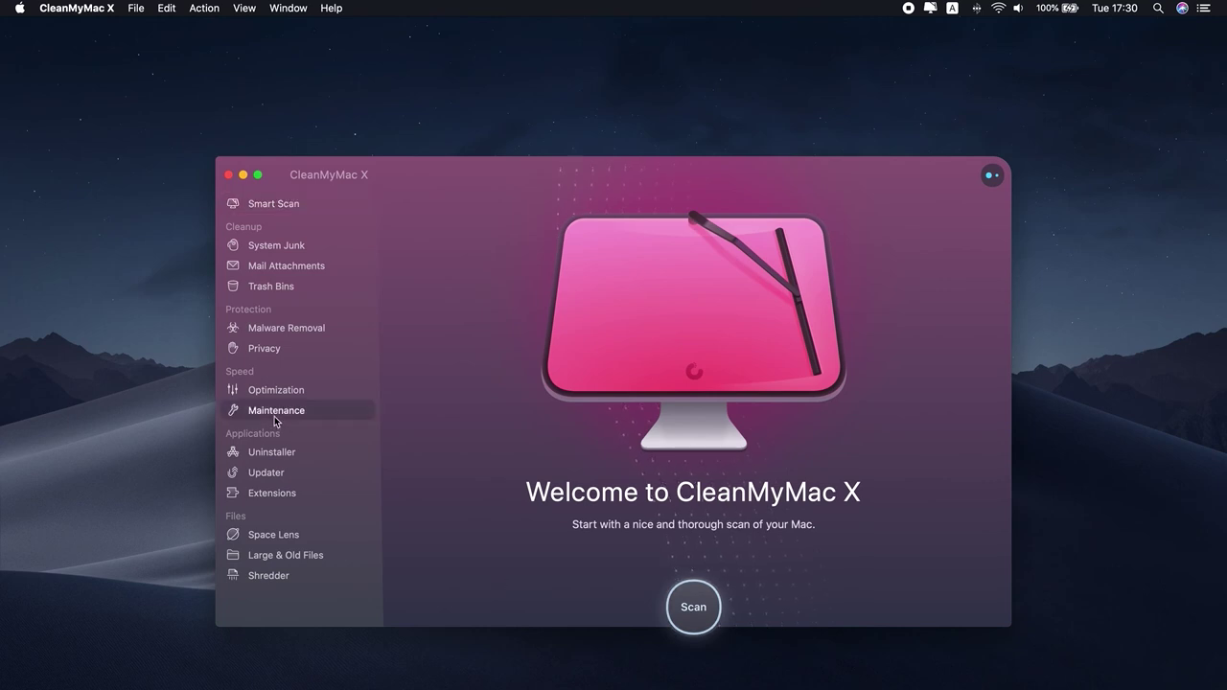
click(466, 549)
click(477, 397)
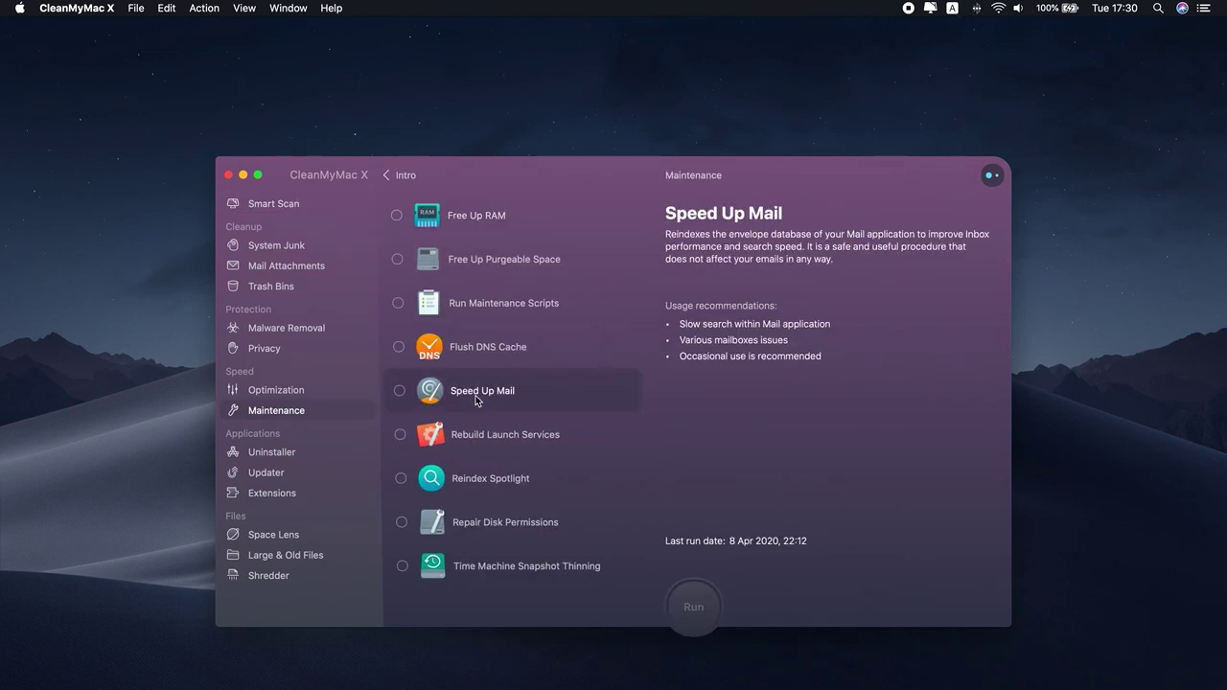
click(399, 390)
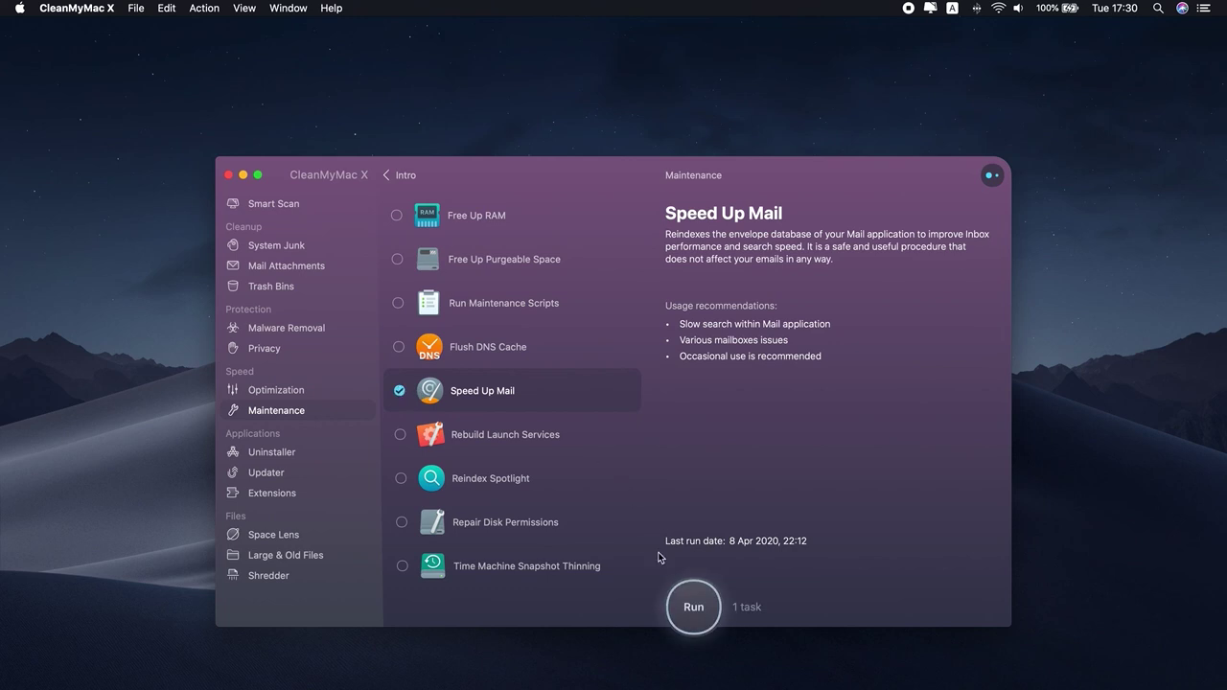
click(714, 618)
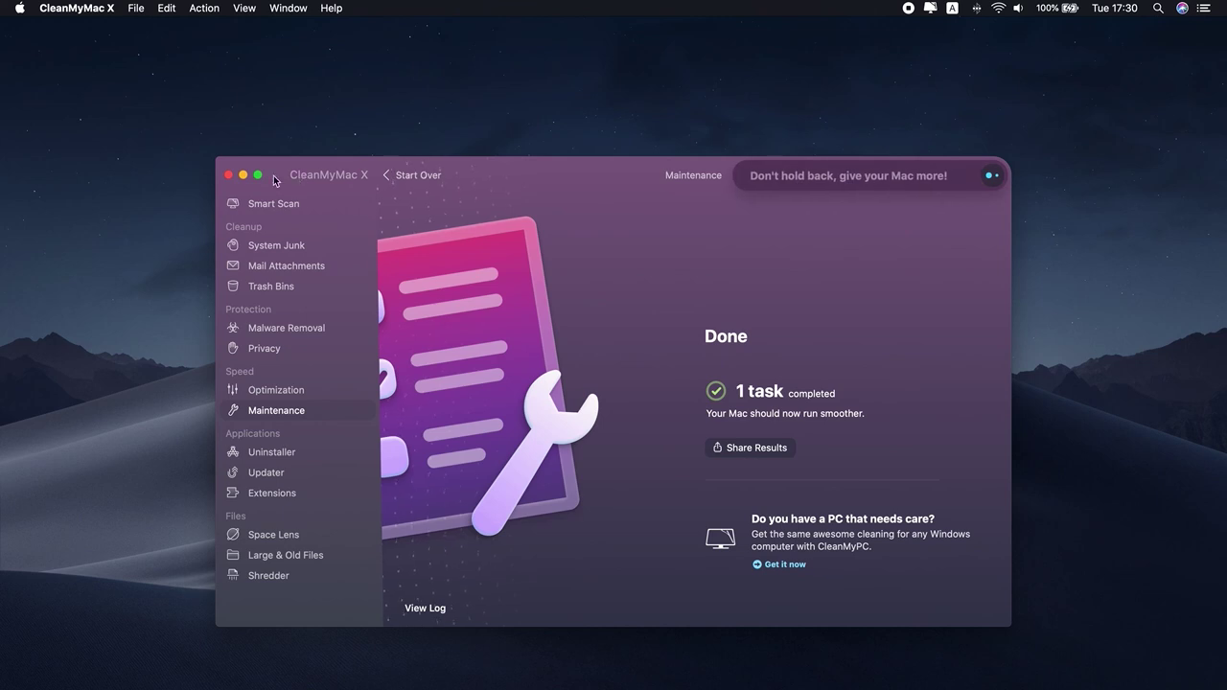
Close the CleanMyMac X window to finish the Speed Up Mail maintenance
click(231, 175)
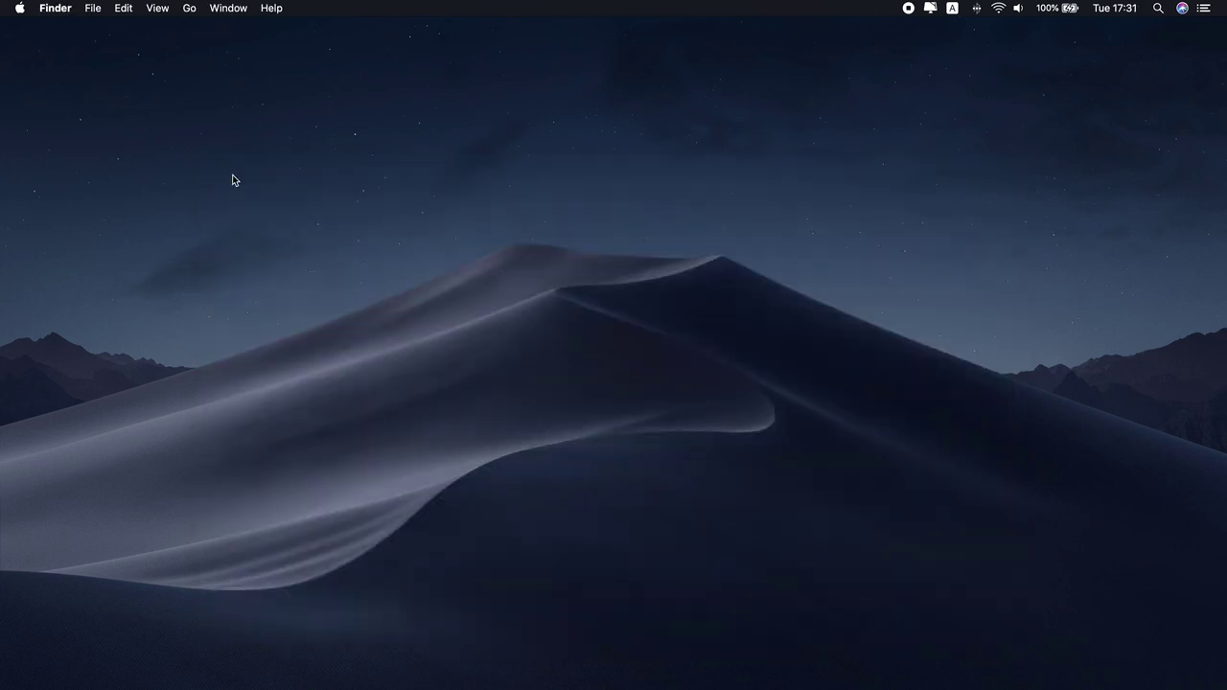